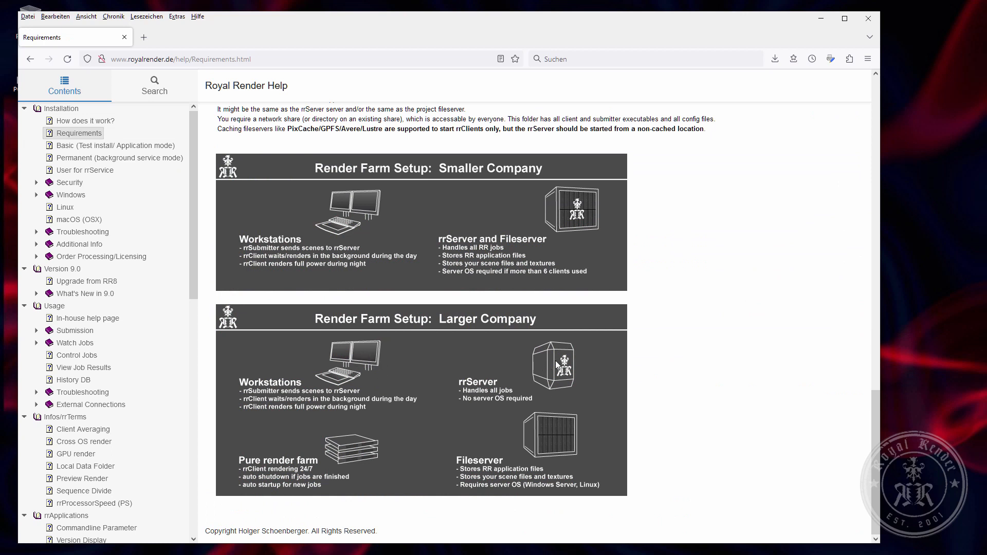
Switch to the File Explorer window of ProjectDrive (M:) and look inside the 230920_CubeCommercial folder.
left_click(822, 19)
left_click(689, 546)
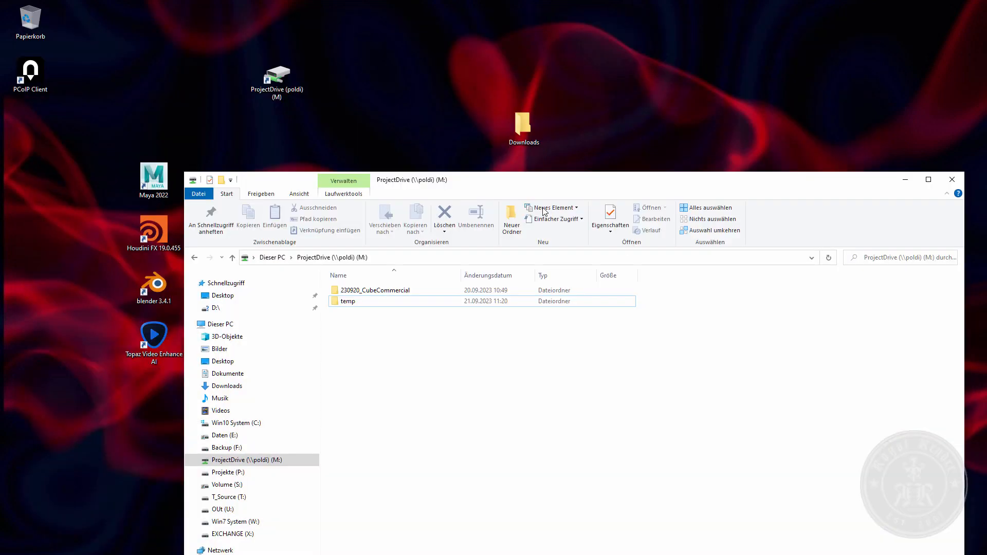
left_click(395, 262)
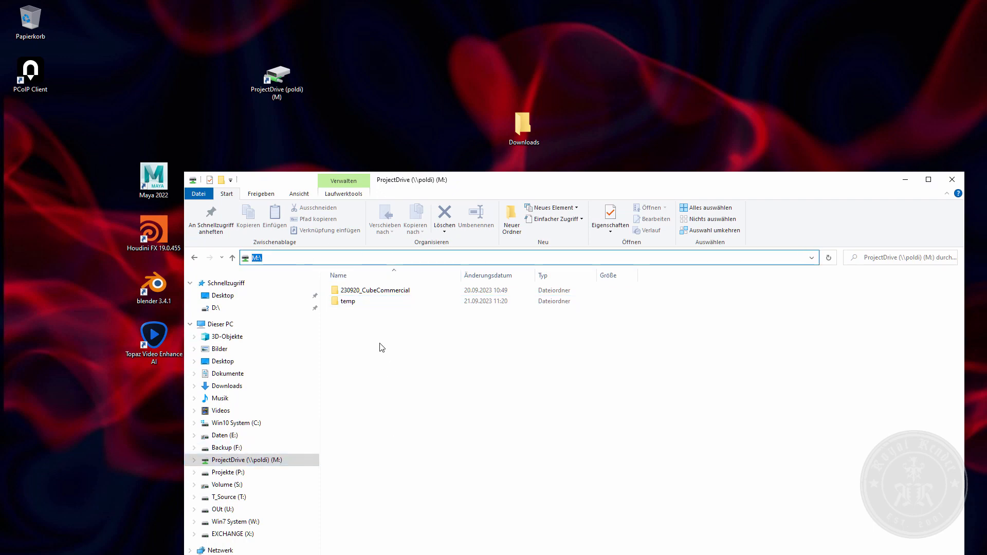
double_click(370, 291)
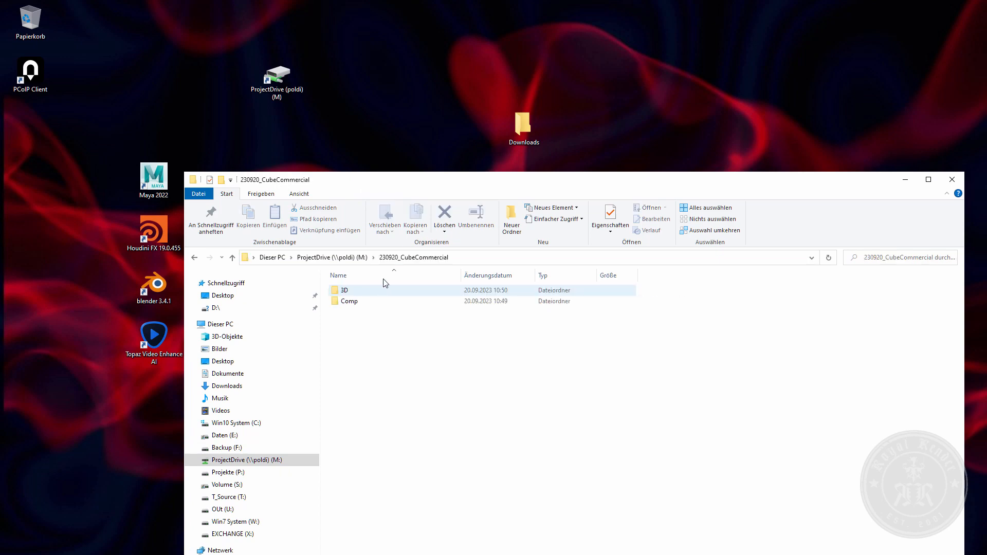
left_click(349, 258)
Create a new folder named RoyalRender in the root of ProjectDrive (M:).
right_click(394, 375)
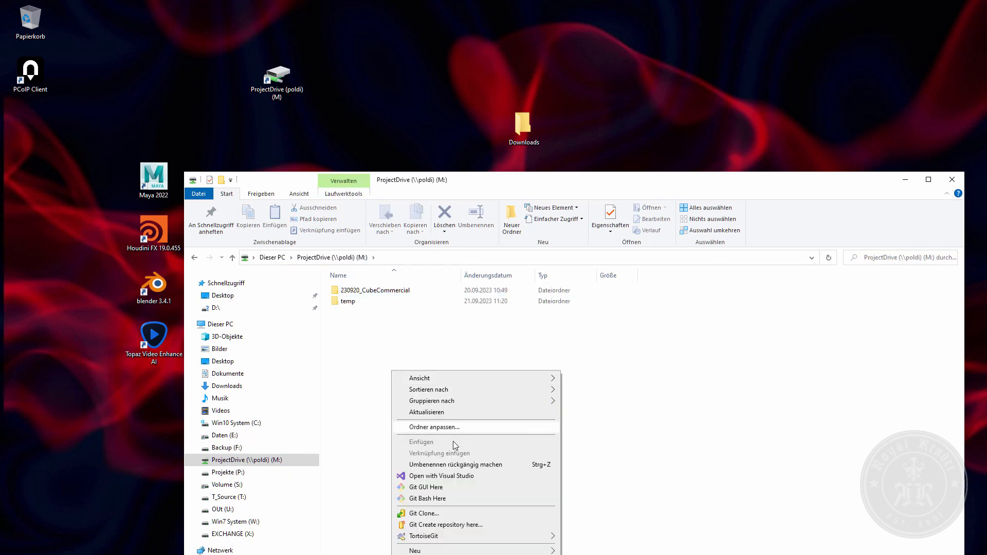
mouse_move(509, 551)
left_click(607, 468)
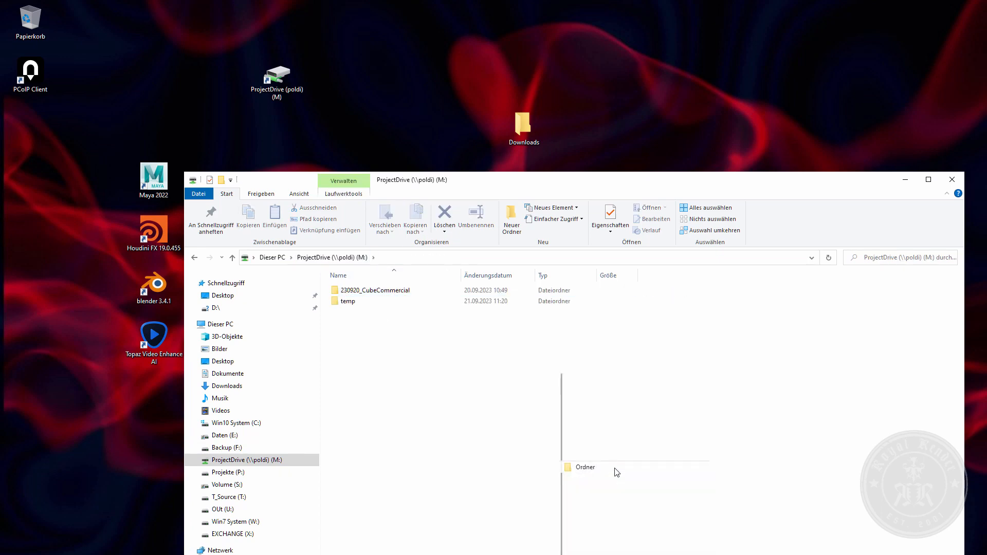
type("RoyalRender")
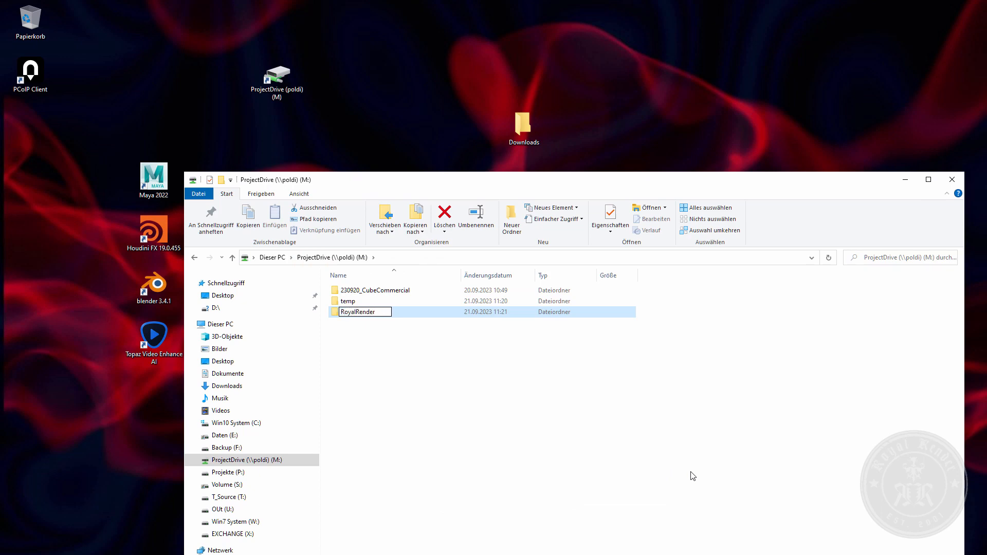
key("Return")
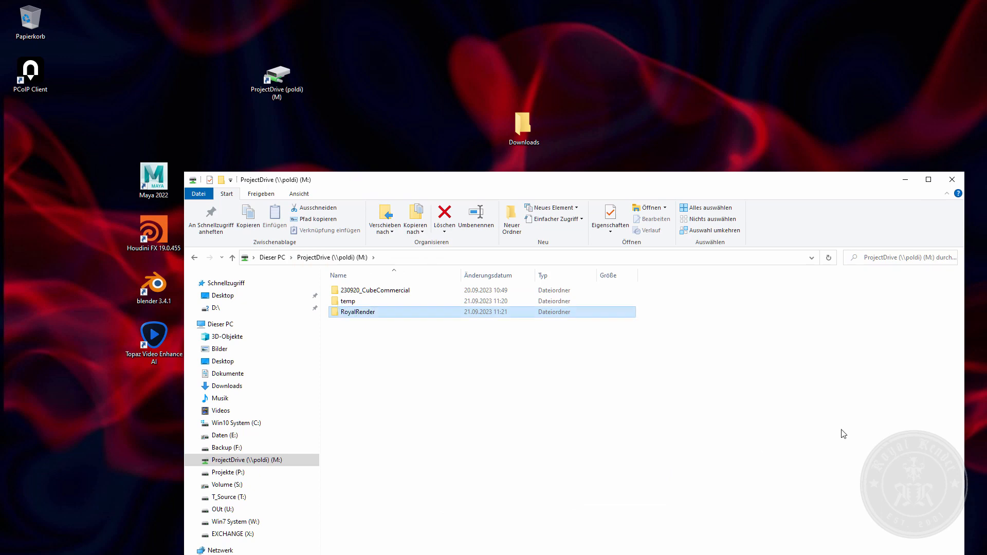
double_click(373, 313)
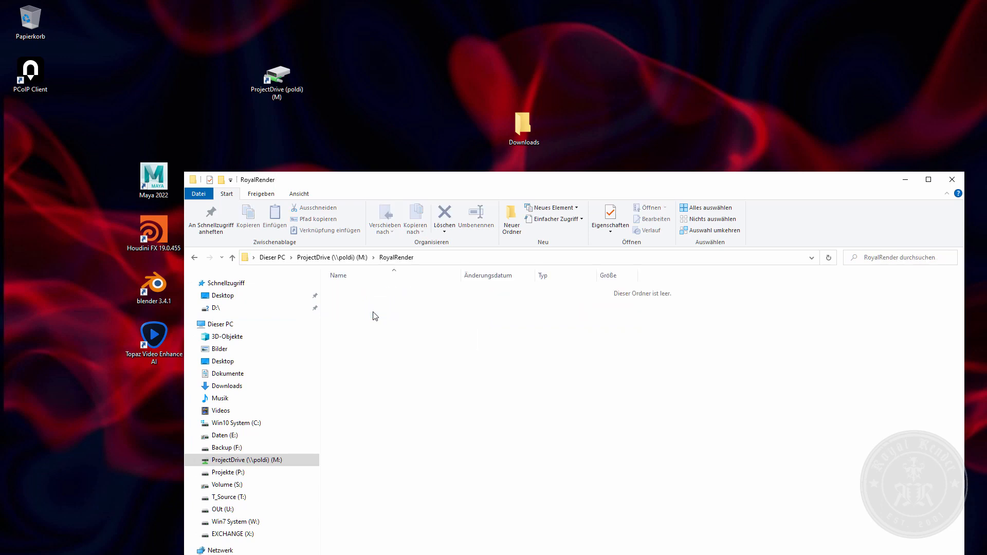
left_click(344, 258)
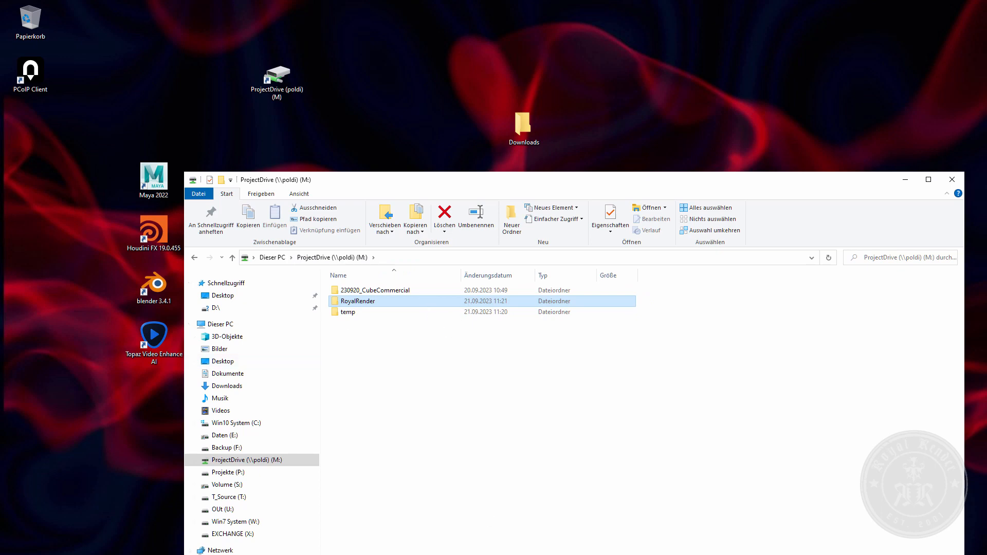
Switch to Firefox and download the Royal Render 9.0.08 installer zip into the Downloads folder on the desktop.
key("alt+Tab")
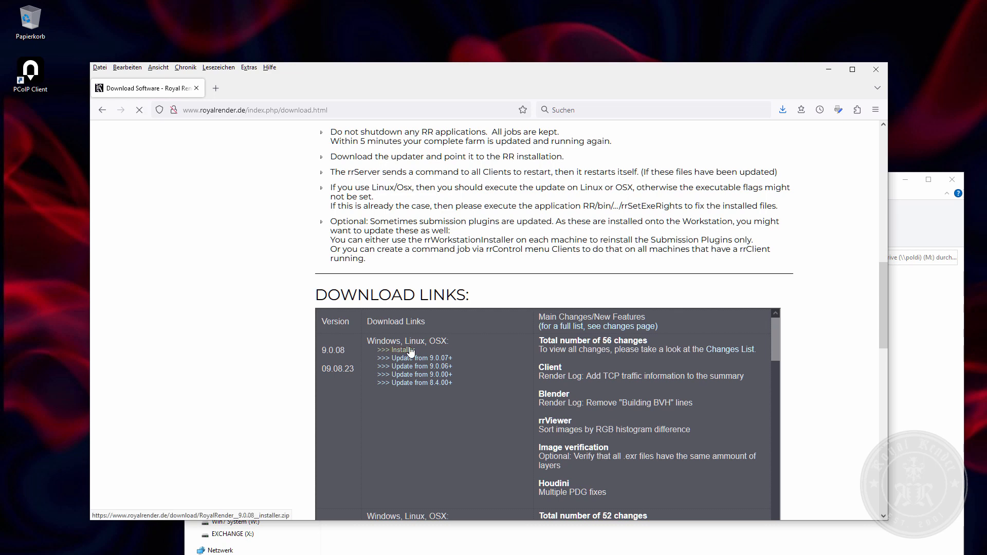
left_click(411, 351)
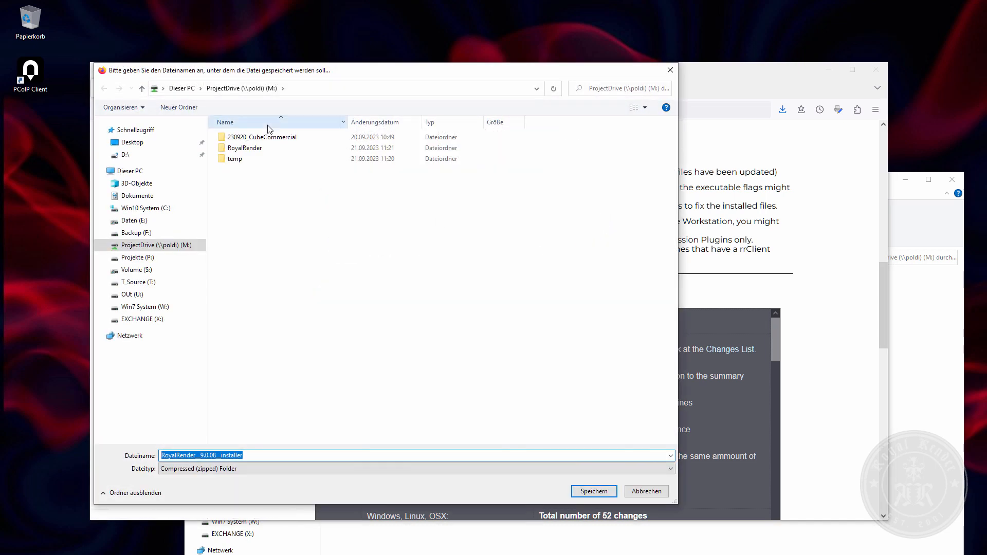
left_click(132, 143)
key("Return")
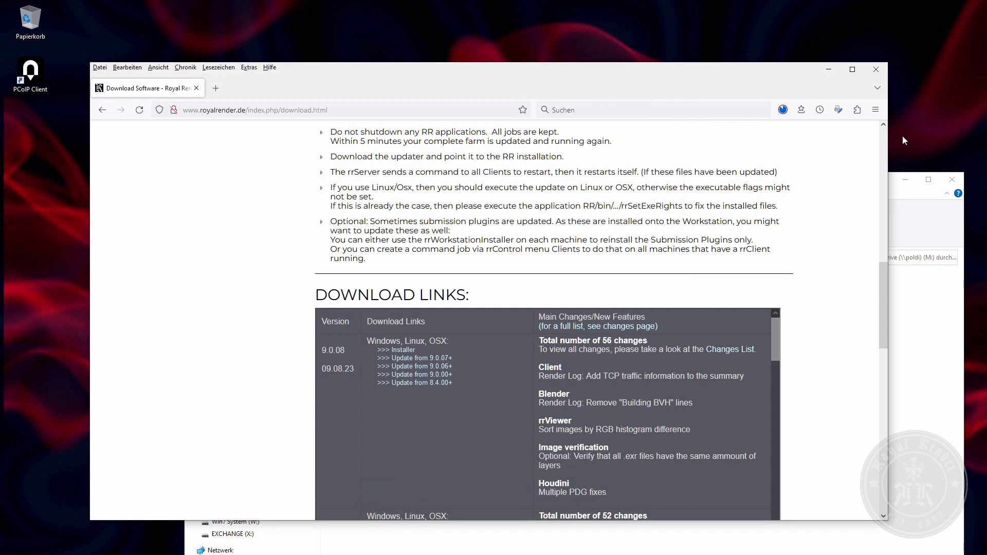
left_click(828, 70)
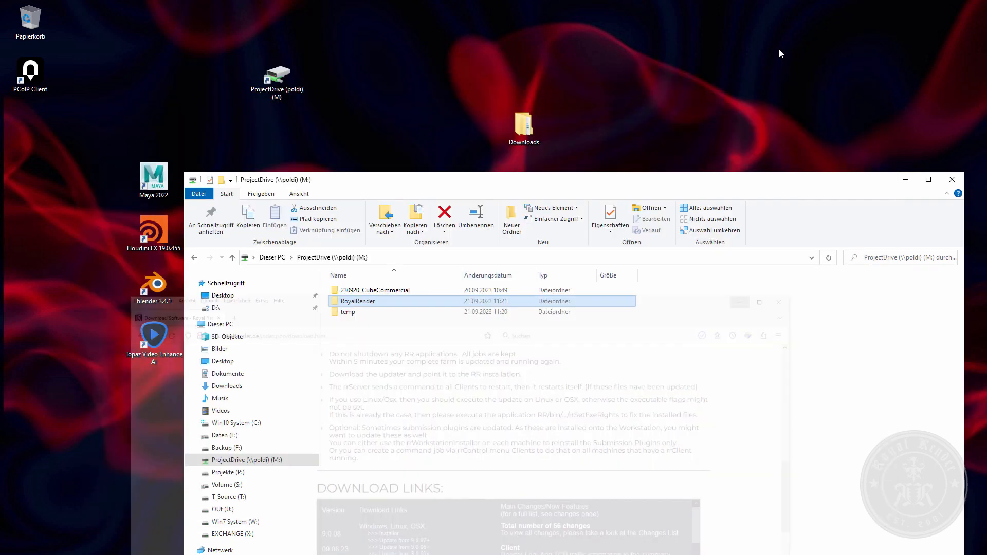
Extract the RoyalRender__9.0.08__installer zip into its suggested folder inside the desktop's Downloads folder.
double_click(526, 126)
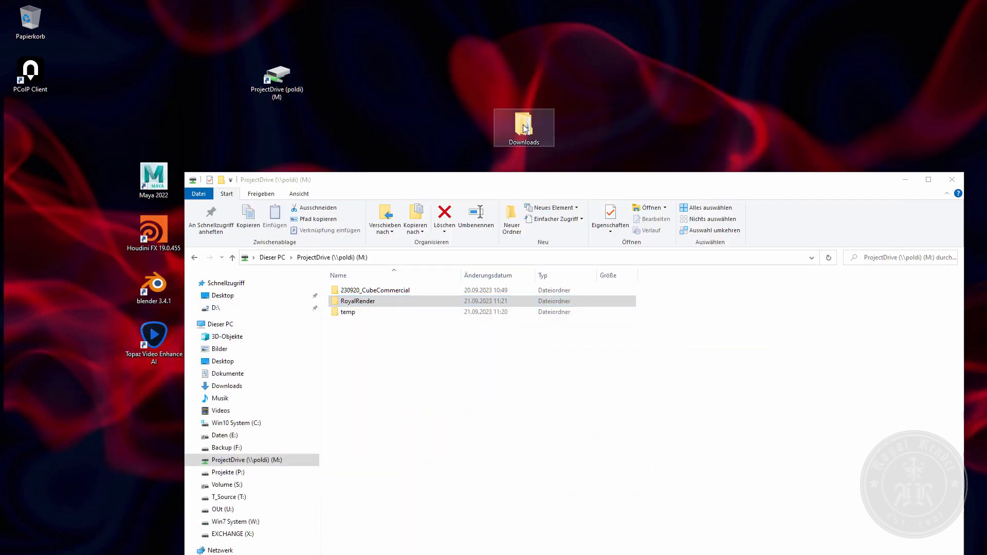
left_click(388, 280)
right_click(388, 280)
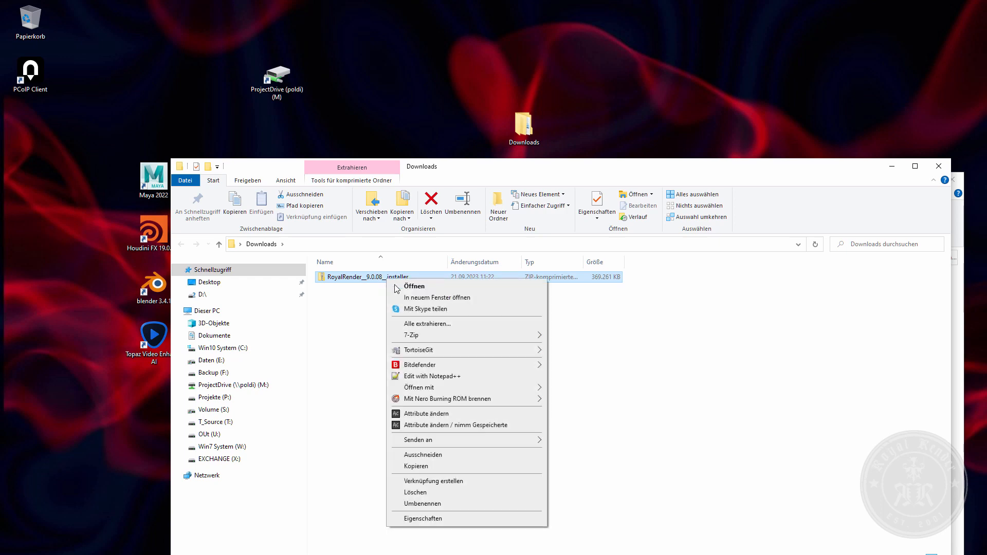
left_click(461, 324)
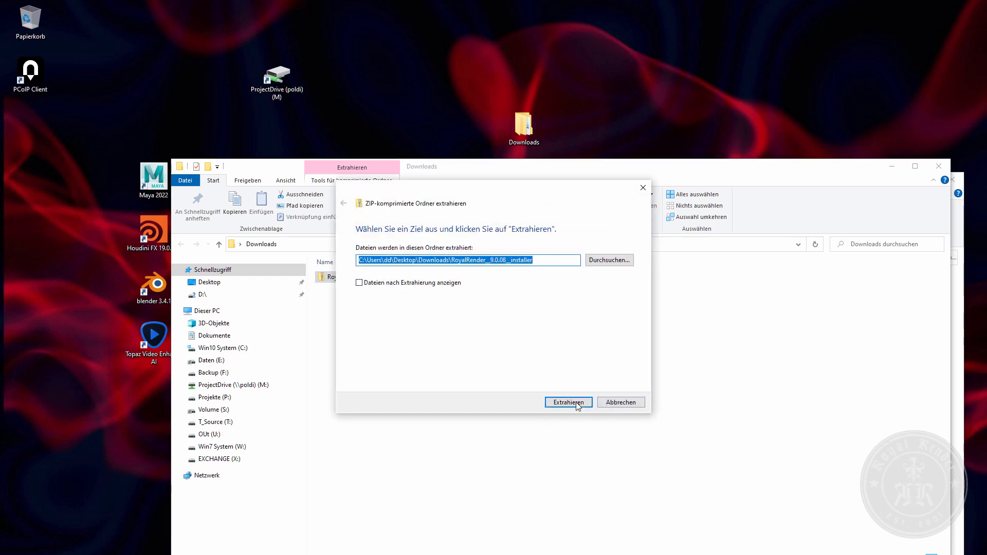
left_click(568, 402)
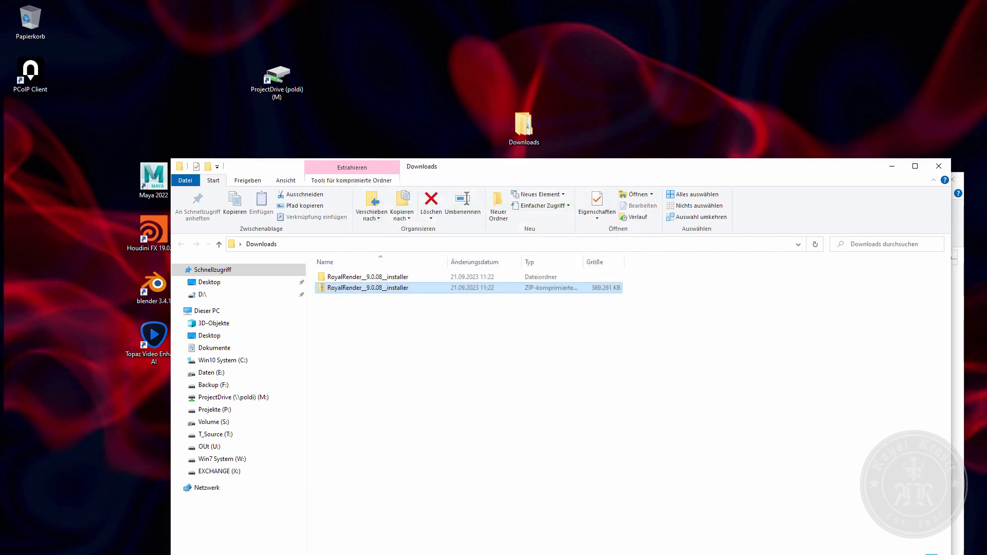
Open the inner extracted RoyalRender__9.0.08__installer folder and locate the setup files for macOS, Linux and Windows.
double_click(386, 279)
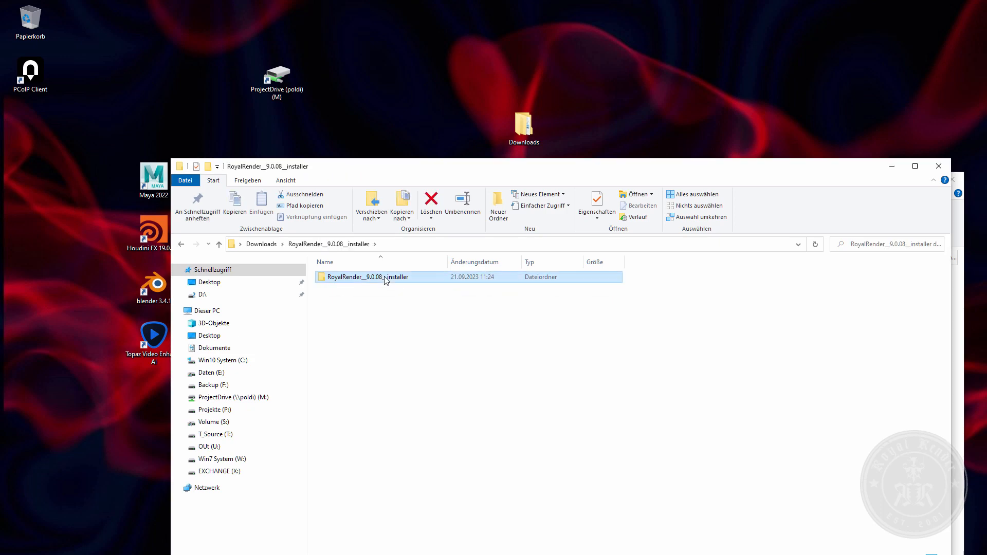
double_click(386, 278)
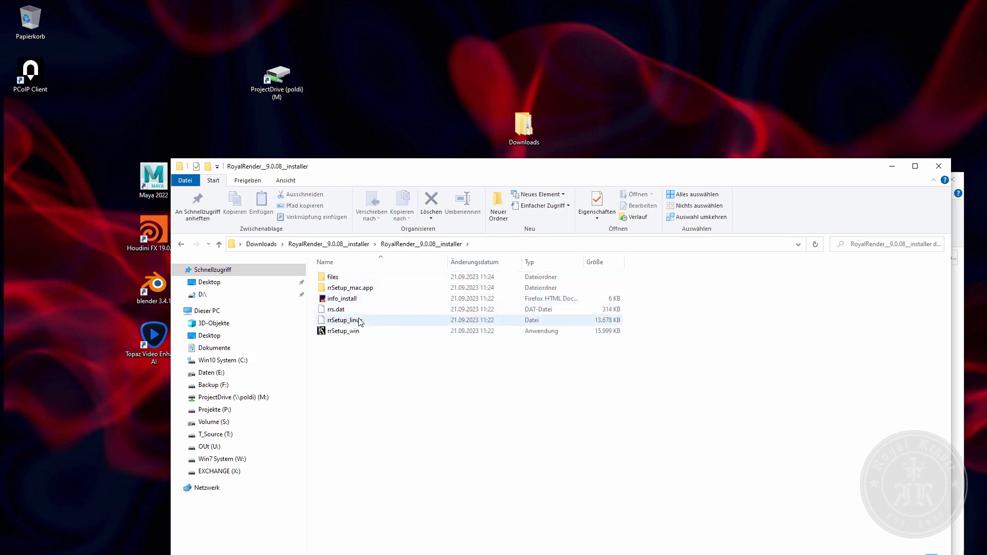
left_click(351, 288)
left_click(355, 321)
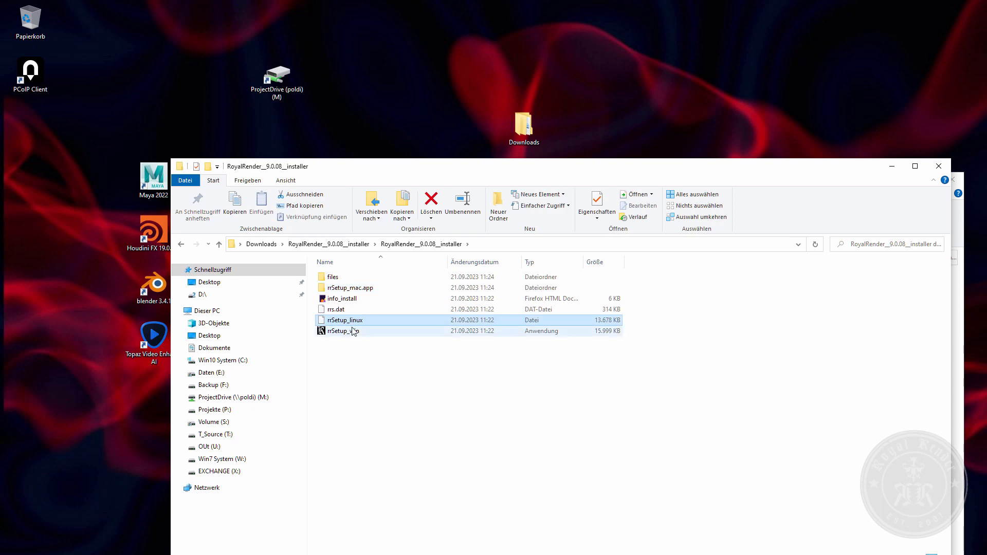
left_click(355, 331)
left_click(356, 321)
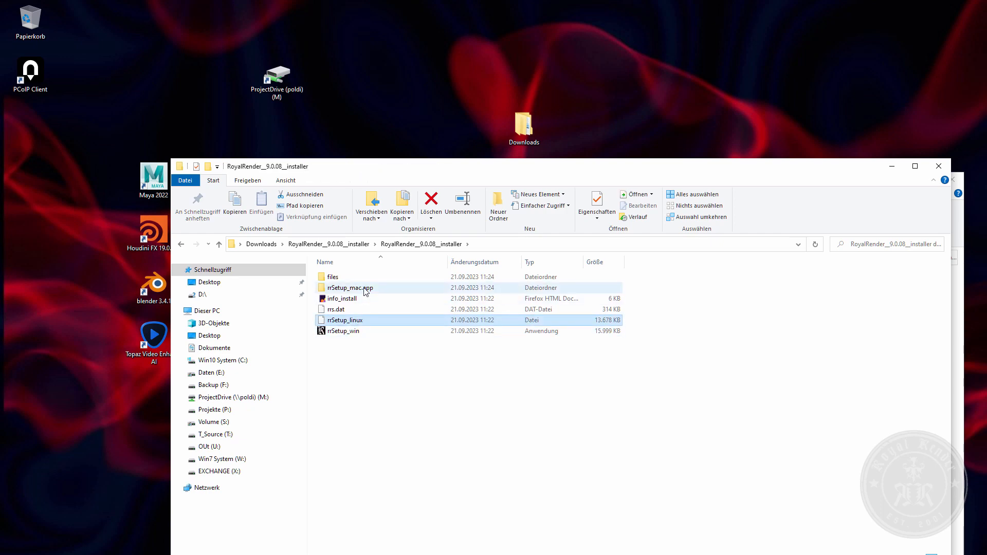
left_click(355, 288)
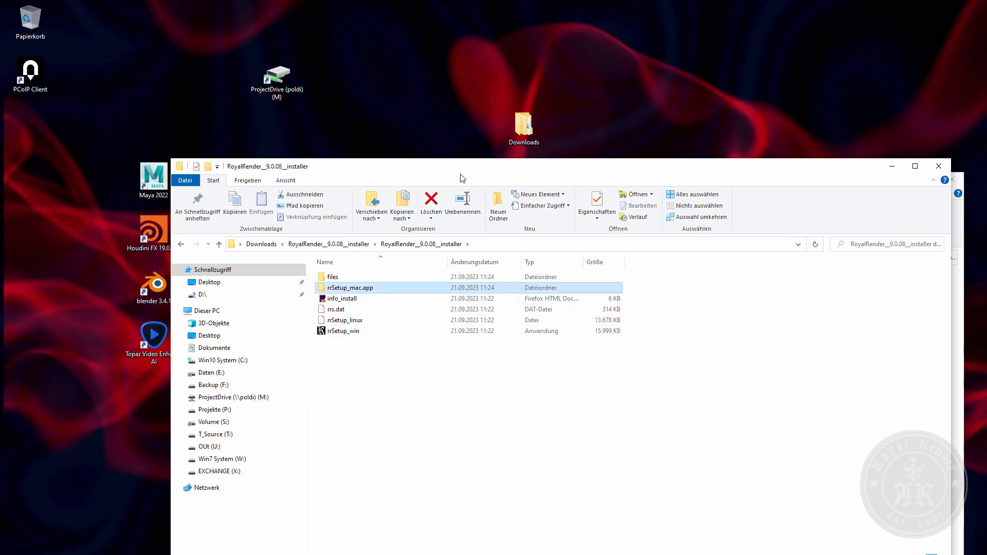
Shrink the installer and ProjectDrive (M:) folder windows and arrange them so the contents of both are visible.
left_click_drag(469, 174, 347, 41)
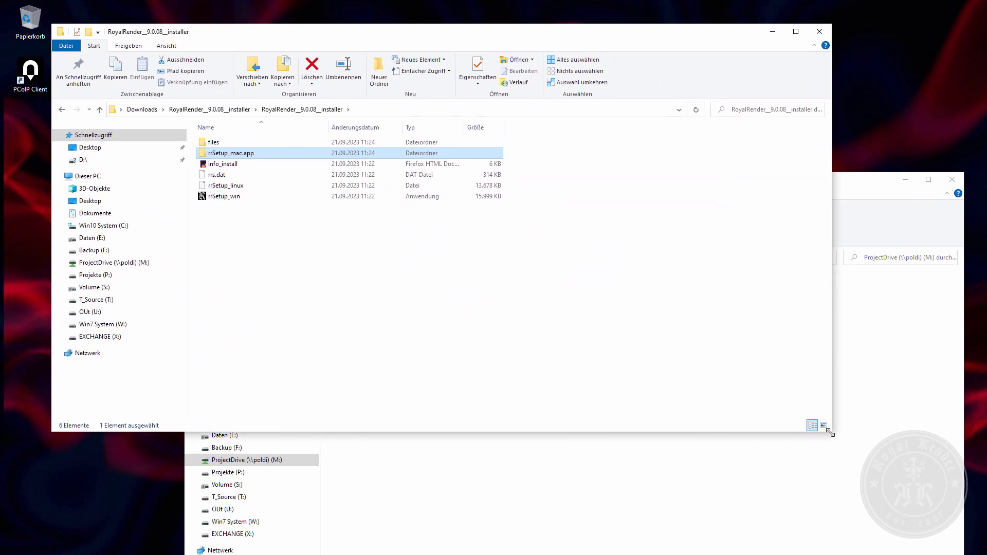
left_click_drag(830, 435, 587, 233)
left_click(390, 360)
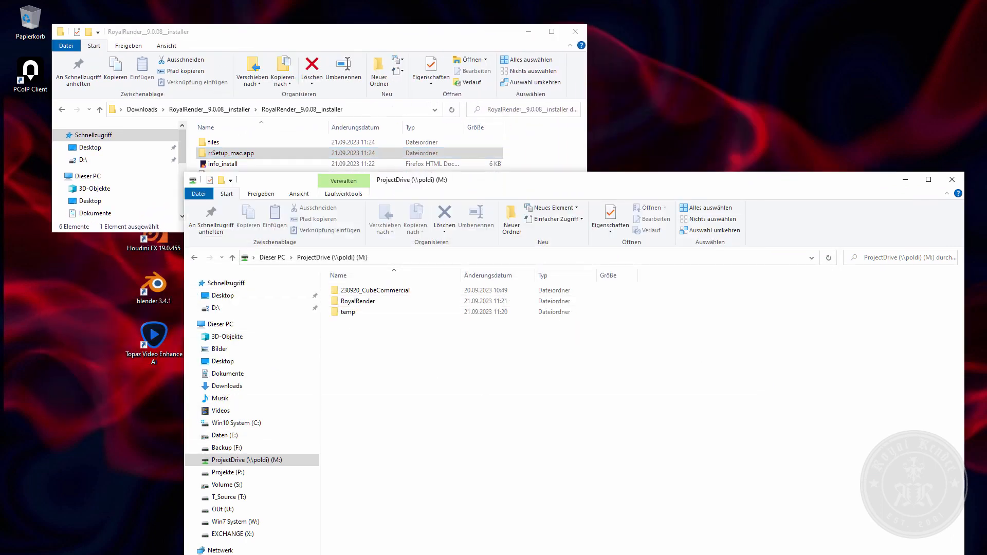
left_click_drag(962, 554, 701, 467)
left_click_drag(558, 178, 797, 251)
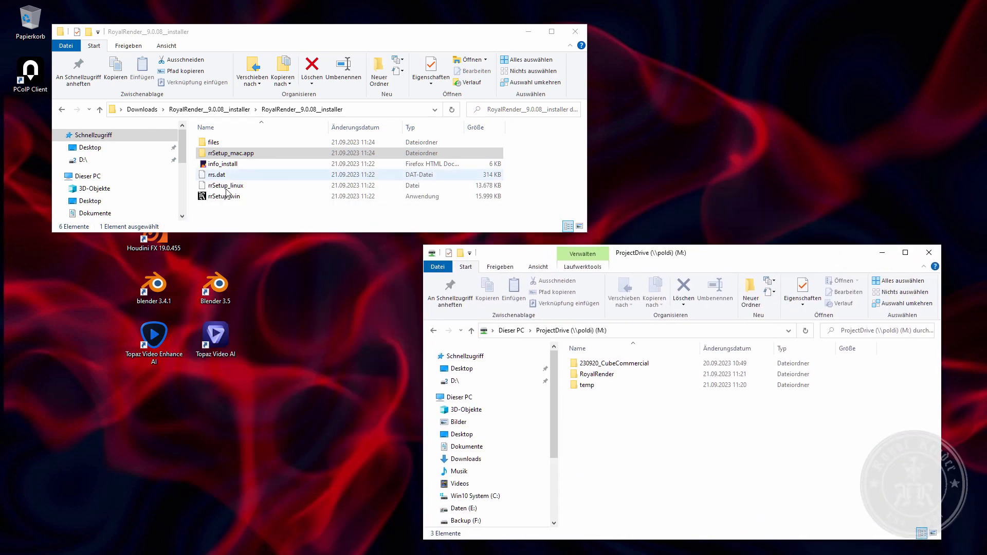
Launch rrSetup_win, accept the End User License Agreement and proceed to the Install page.
double_click(226, 196)
left_click(576, 312)
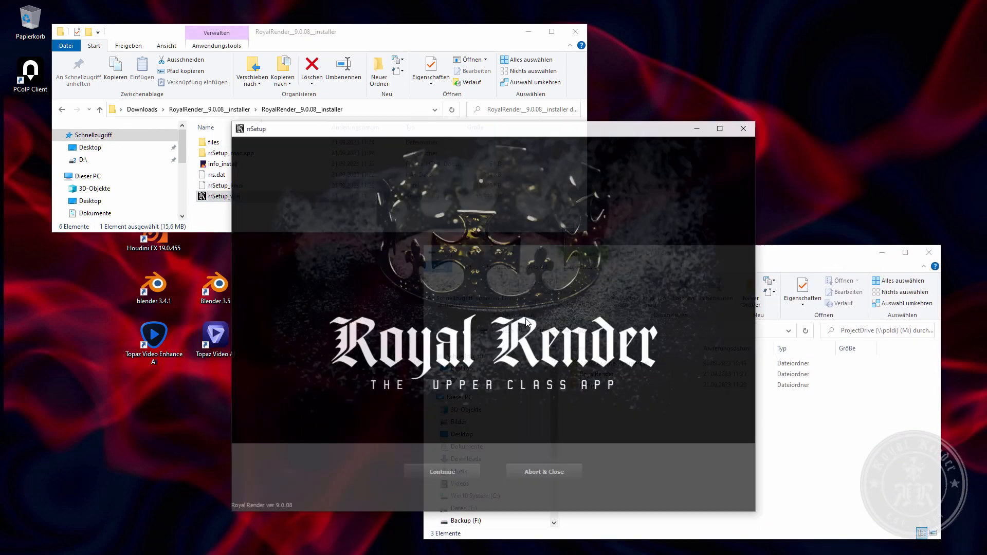
left_click(455, 470)
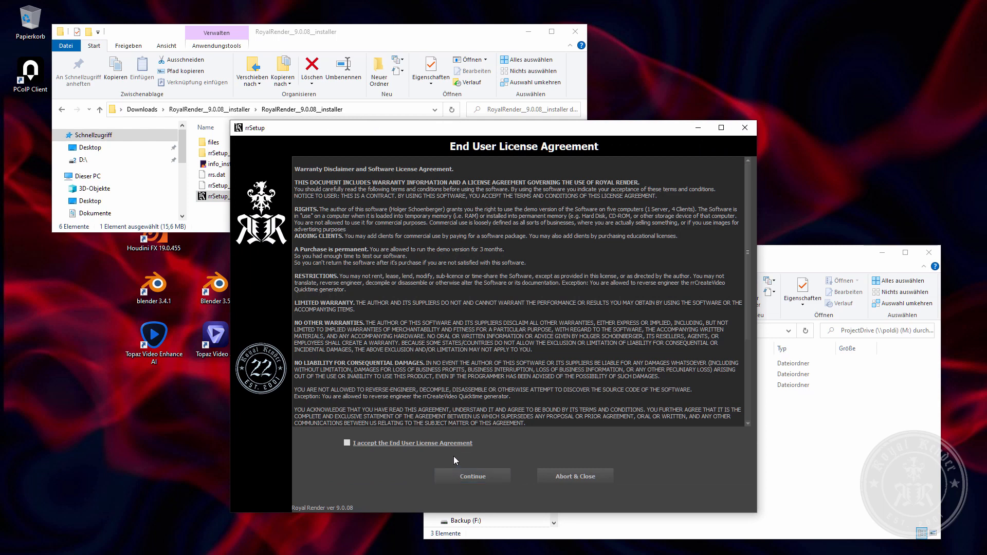
left_click(474, 479)
left_click(486, 476)
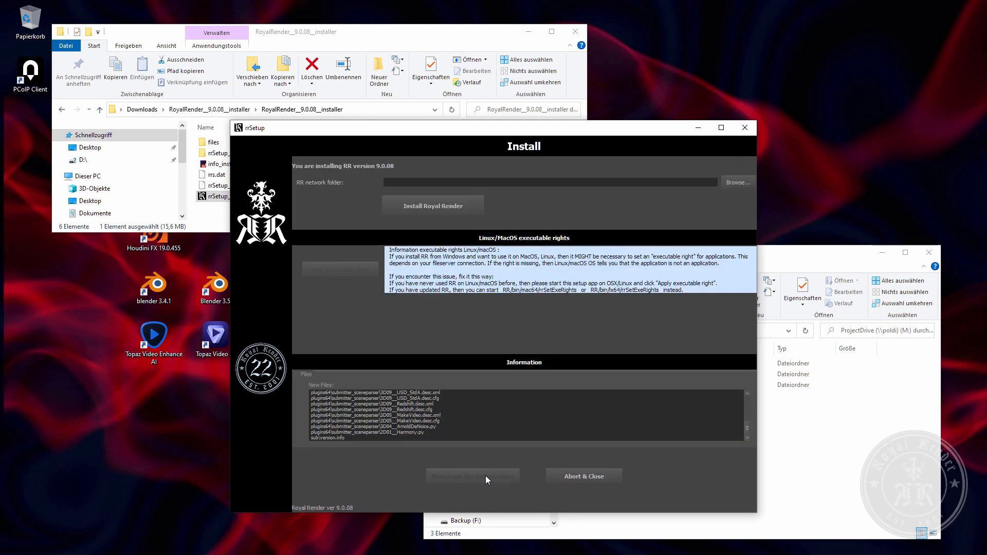
Set the RR network folder to the RoyalRender folder on ProjectDrive (M:).
left_click(733, 182)
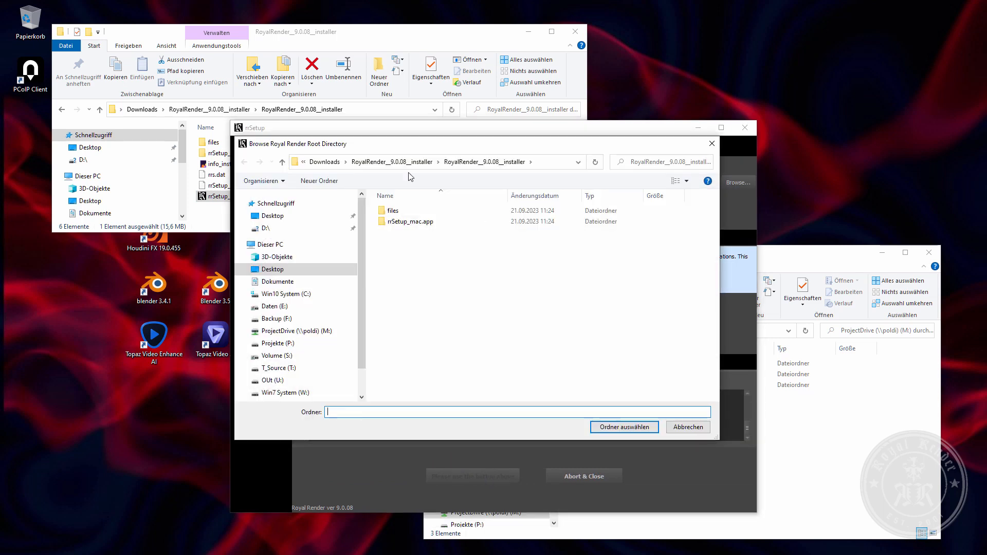
left_click(300, 332)
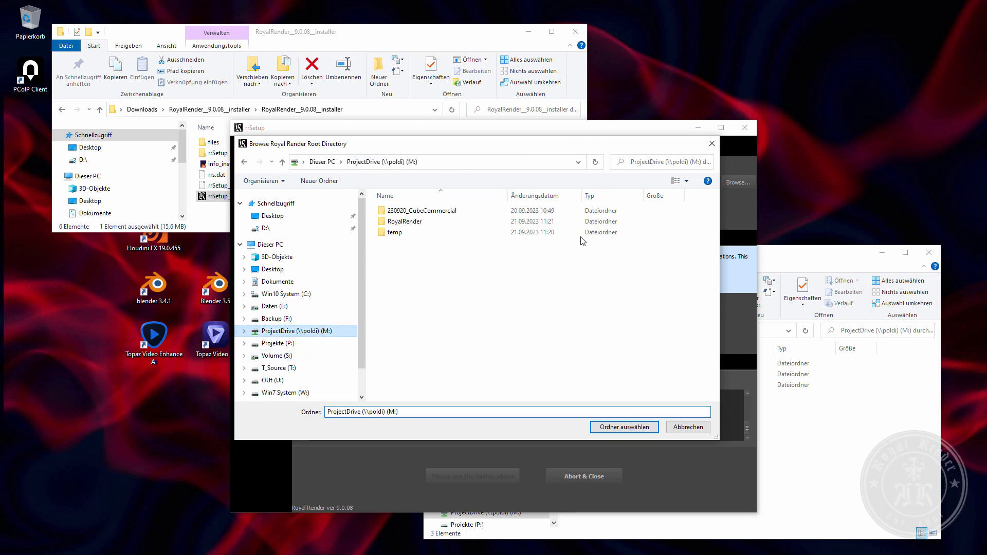
left_click(409, 223)
double_click(410, 227)
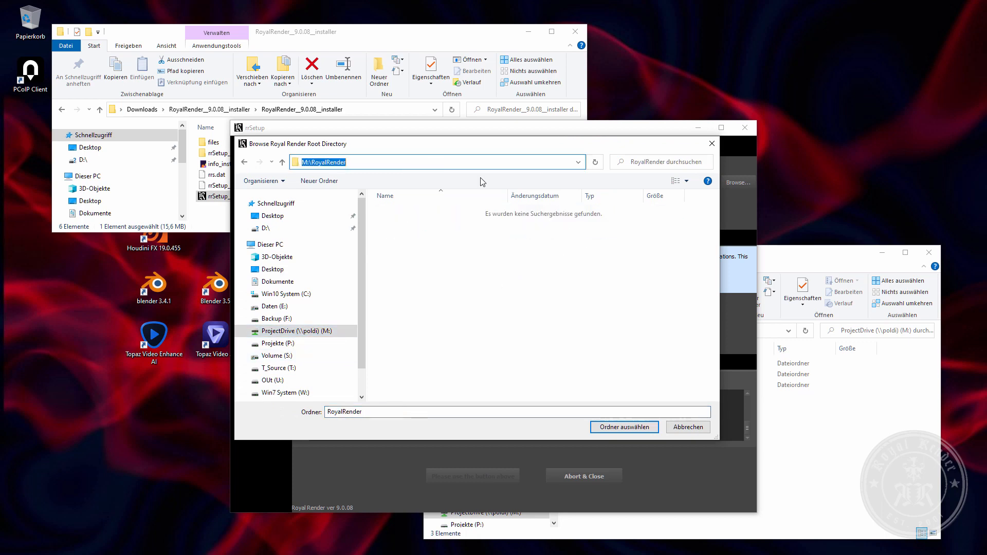
left_click(638, 429)
Install Royal Render into the network folder, applying the recommended access rights change, and dismiss the completion message.
left_click(429, 204)
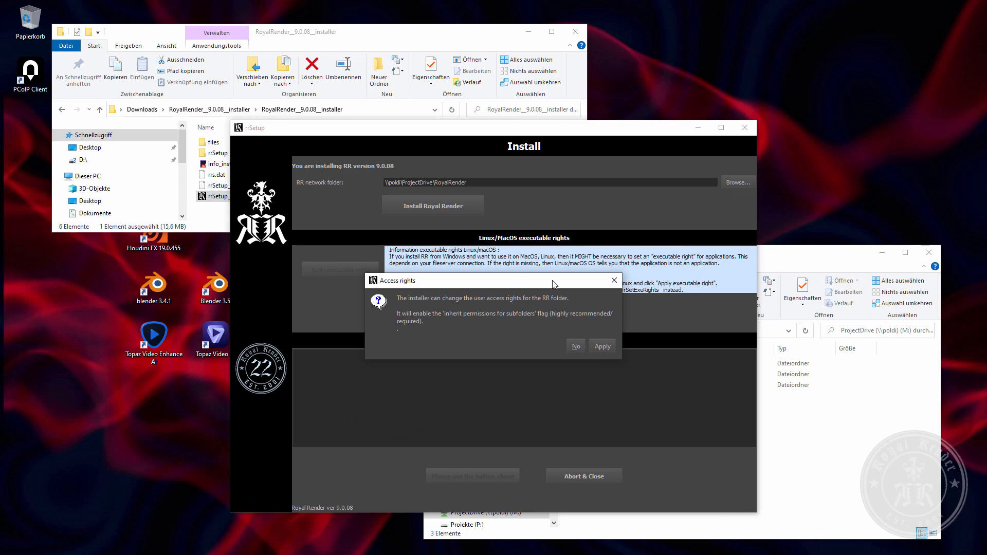
left_click_drag(514, 277, 463, 252)
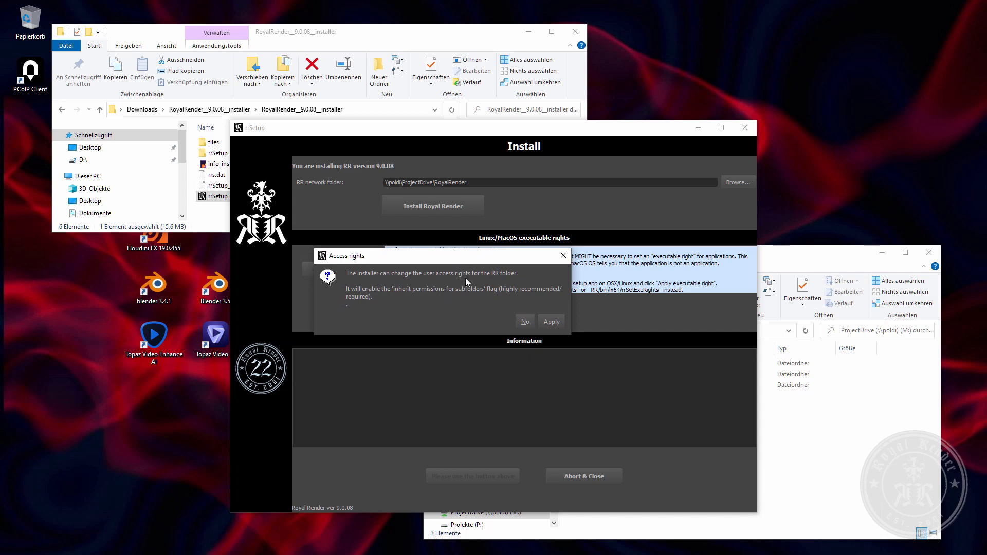
left_click(555, 323)
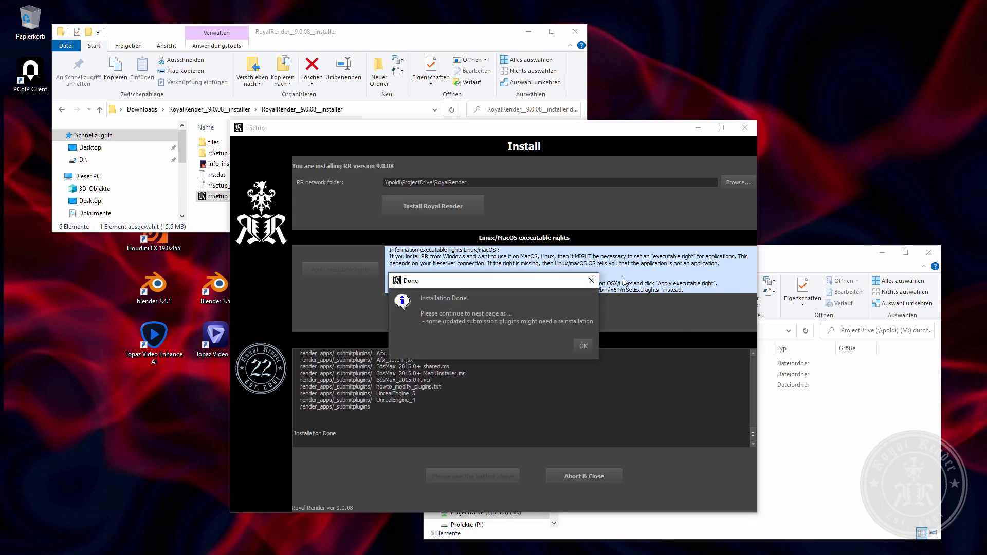
left_click(582, 345)
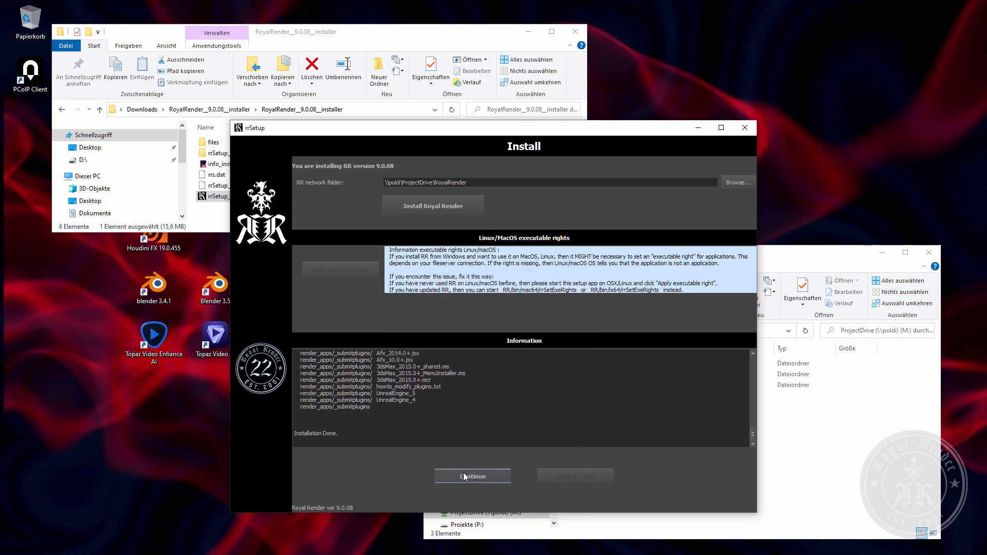
Close the finished installer and open the RoyalRender folder on ProjectDrive (M:) in a taller window.
left_click(464, 477)
left_click(509, 476)
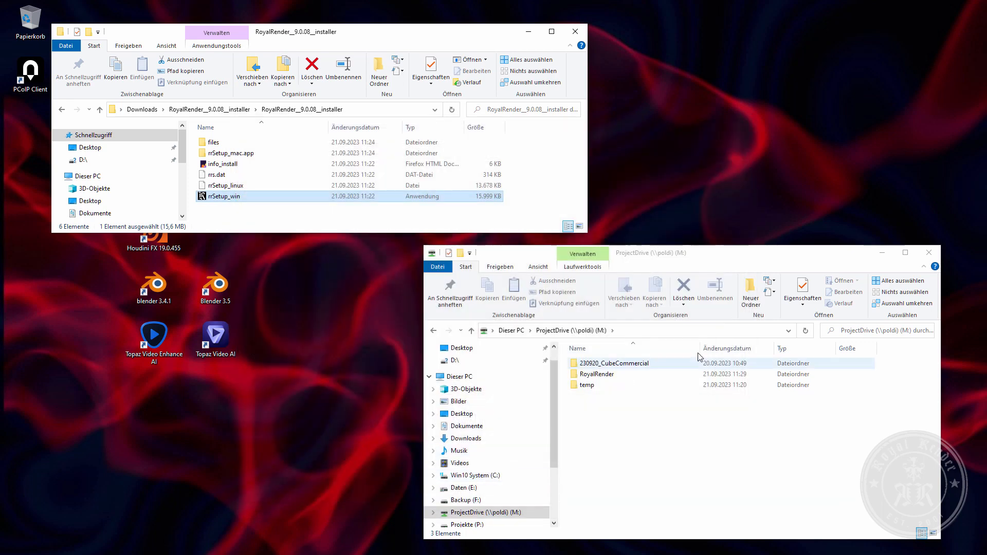
left_click_drag(706, 255, 553, 245)
double_click(447, 364)
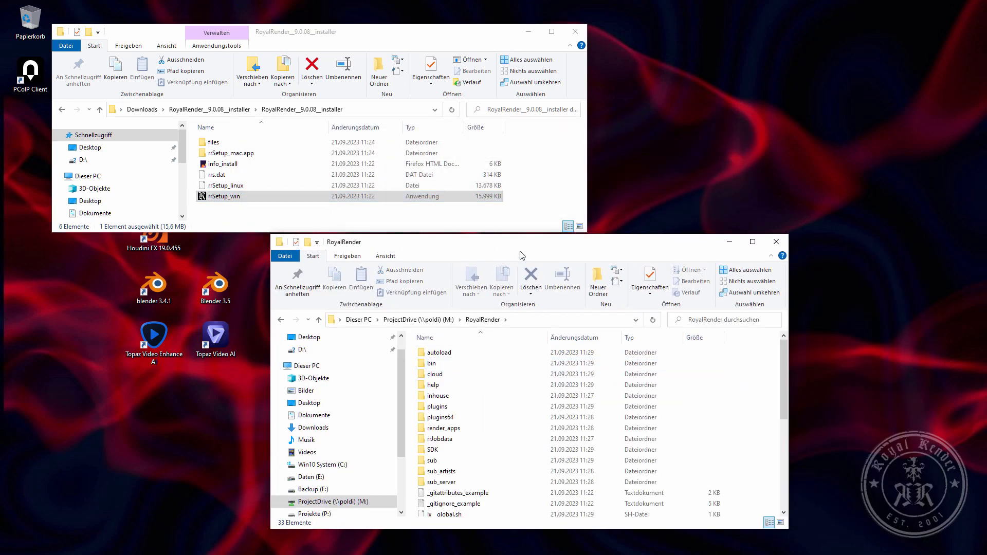
left_click_drag(520, 256, 499, 286)
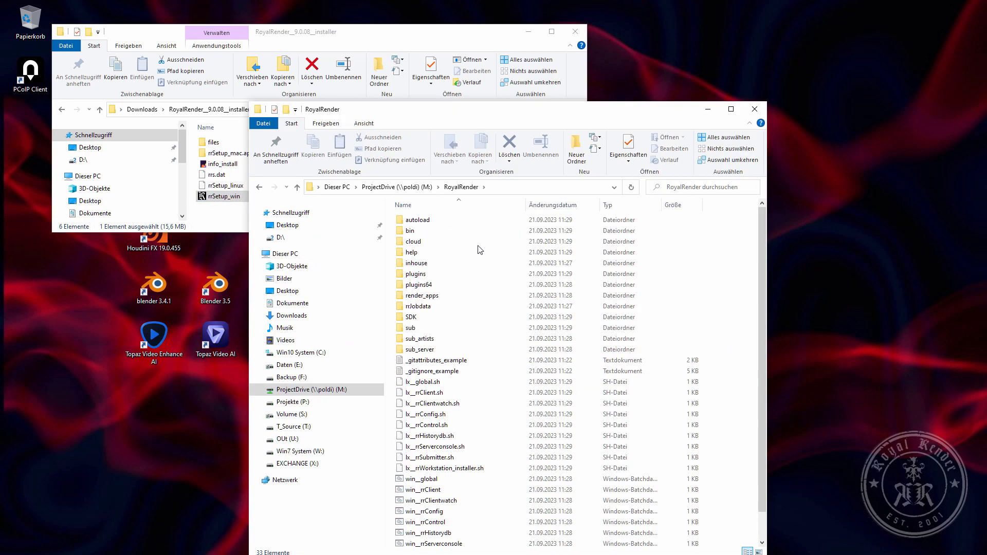
Inspect the security permissions of lx__rrClient.sh, including the advanced inherited entries, and leave them without making changes.
right_click(445, 394)
left_click(514, 388)
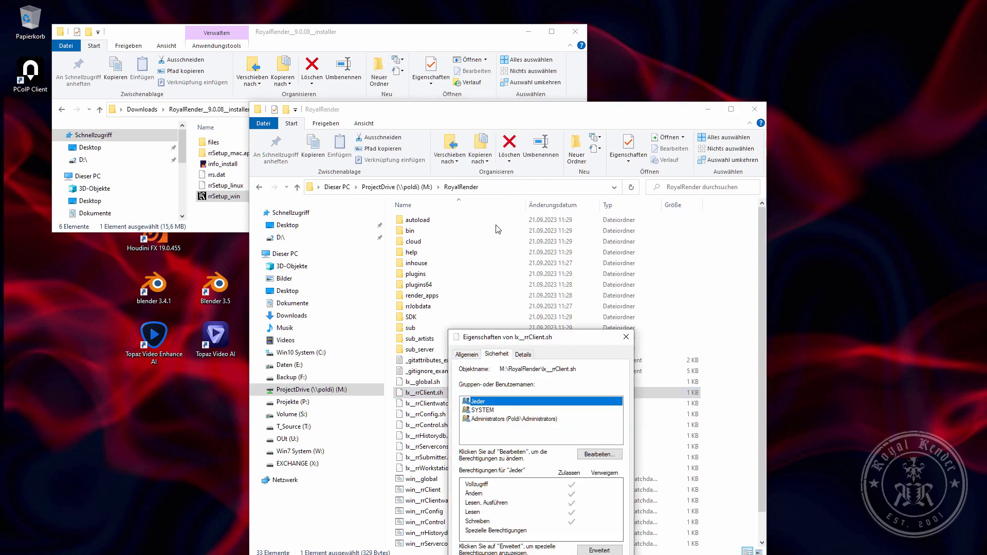
left_click(541, 427)
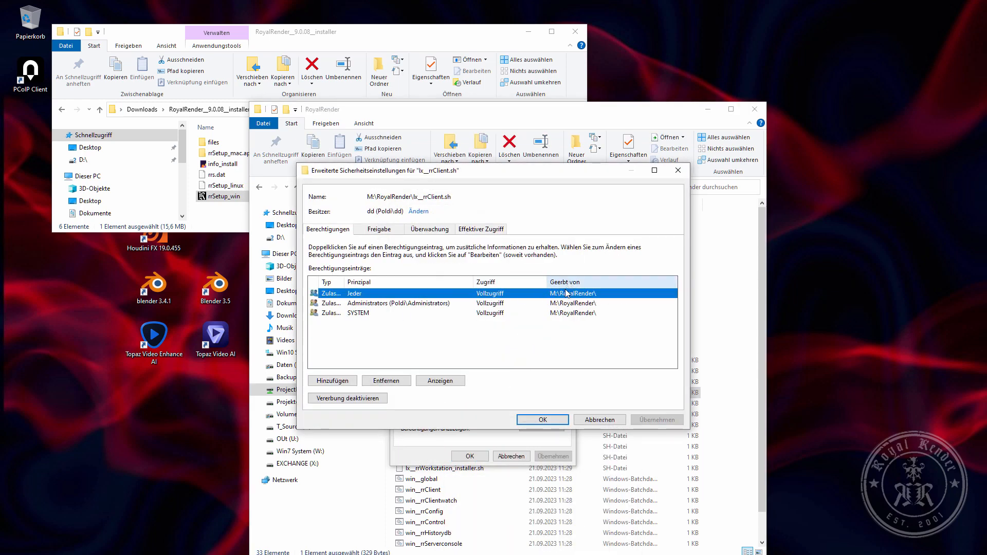
left_click(543, 420)
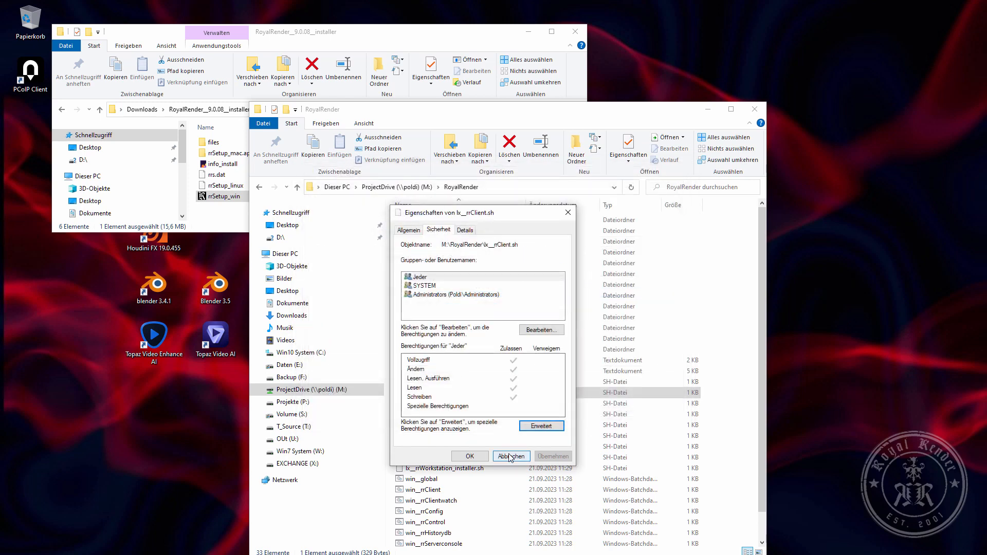
left_click(510, 457)
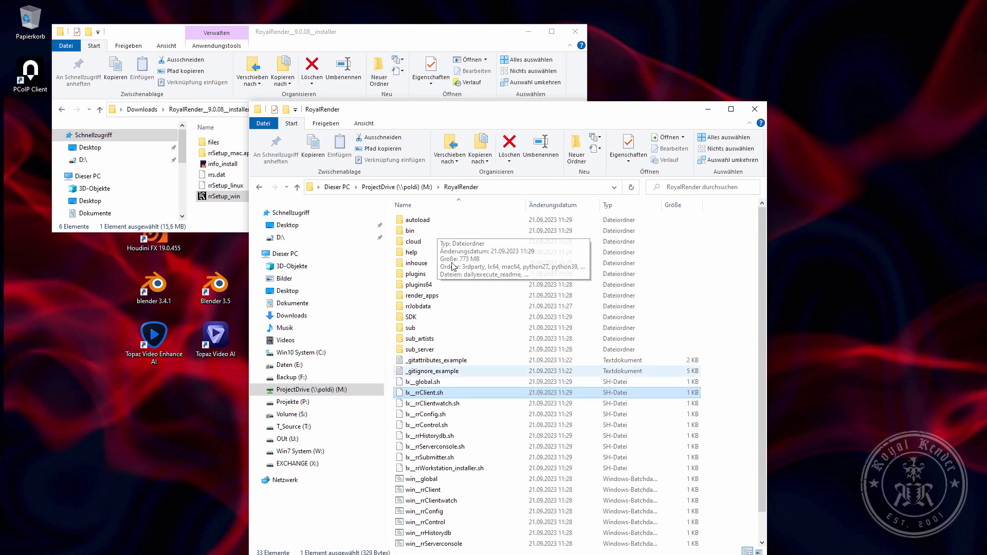
Look through the lx64, mac64 and win64 subfolders of the bin folder and return to the RoyalRender folder.
double_click(421, 231)
double_click(421, 228)
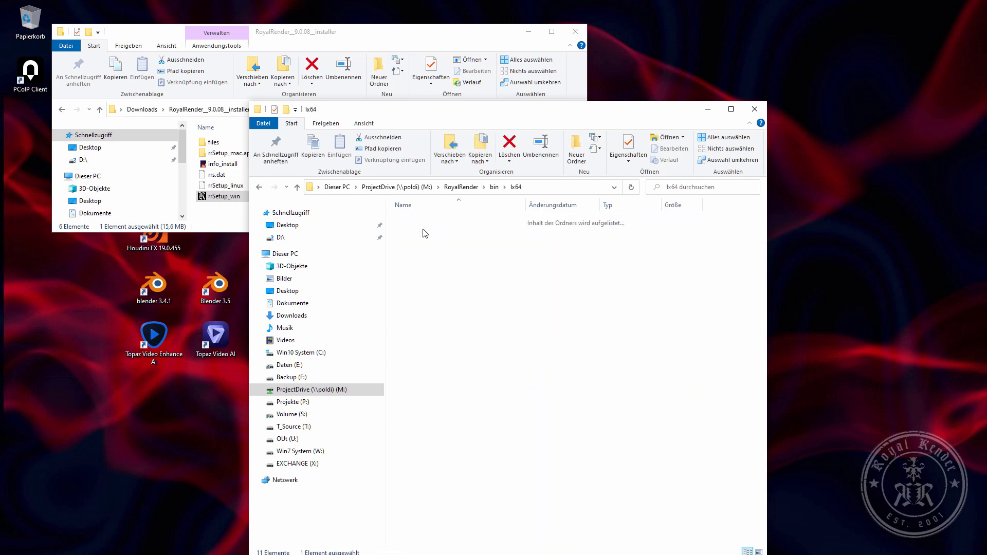
key("alt+Left")
double_click(416, 243)
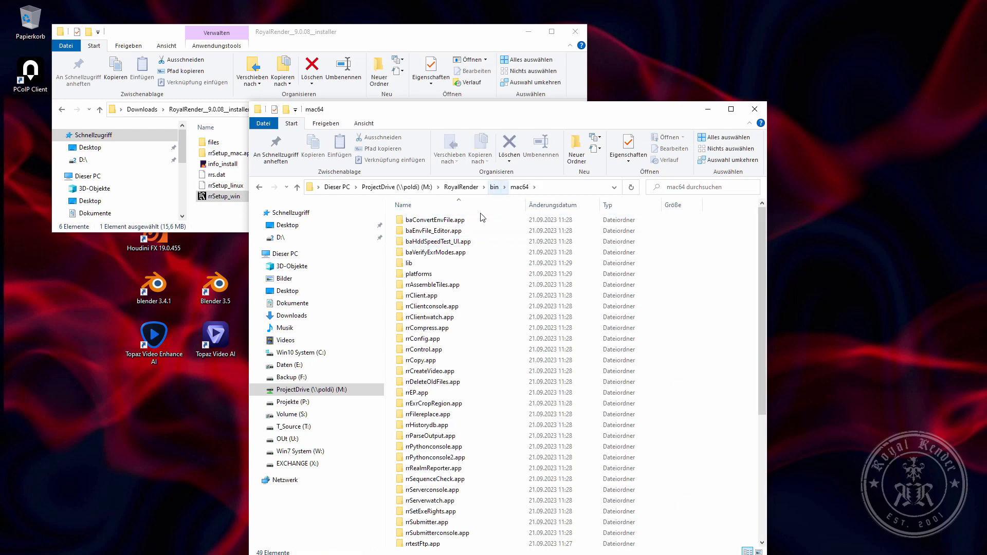
left_click(494, 188)
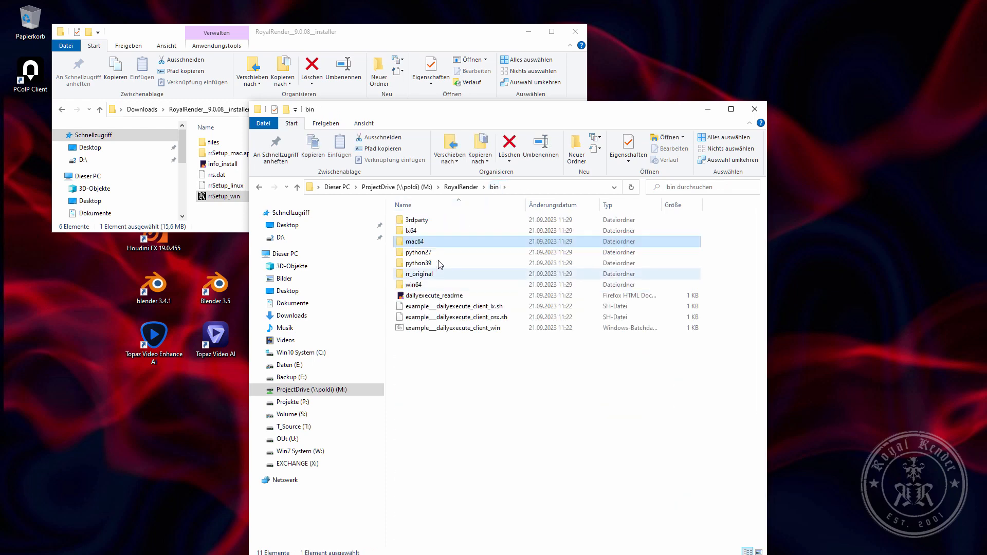
double_click(419, 284)
left_click(494, 188)
double_click(420, 230)
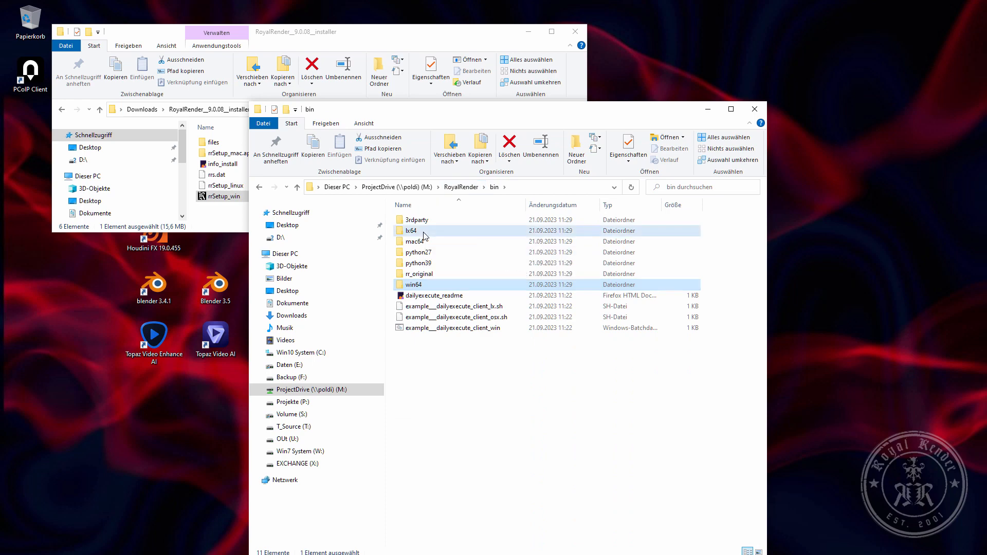
left_click(494, 189)
left_click(455, 189)
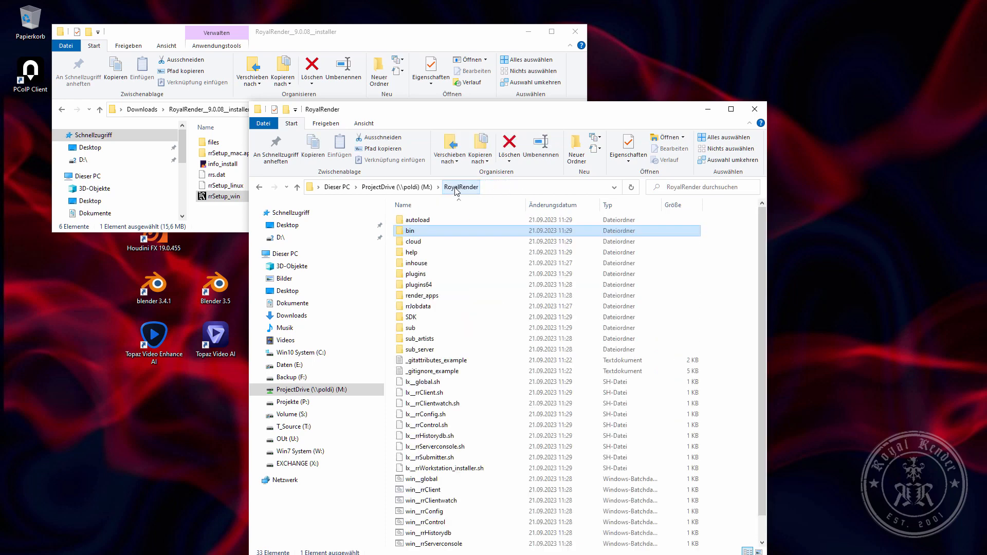
Examine the groups of Linux lx__ and Windows win__ start scripts in the RoyalRender folder.
left_click(432, 382)
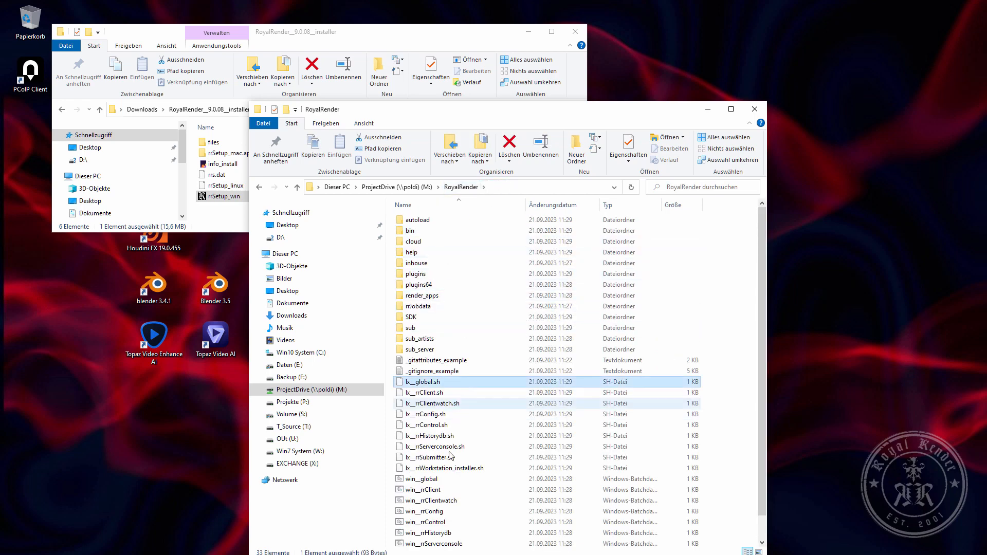
left_click(443, 469, "shift")
scroll(494, 453, "down", 1)
left_click(461, 455)
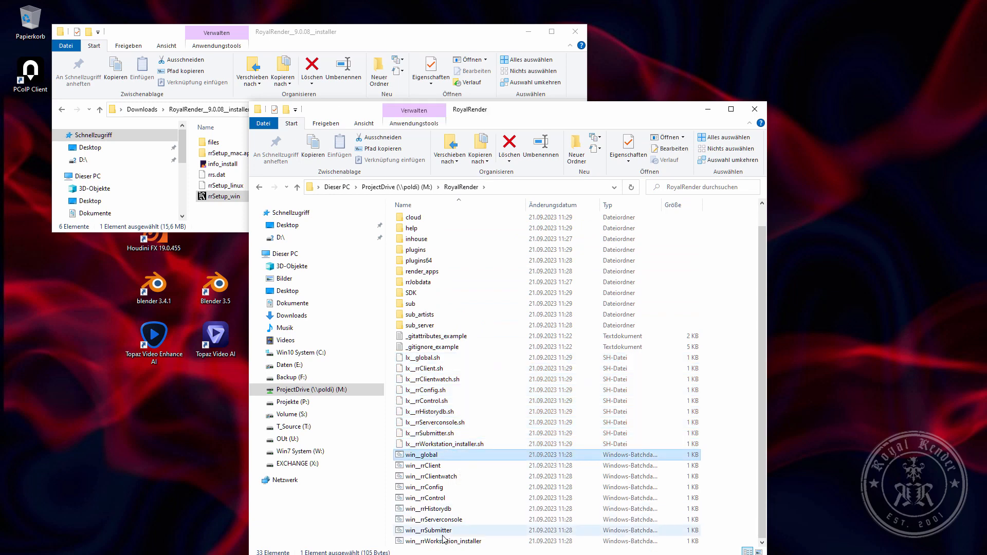
left_click(443, 540, "shift")
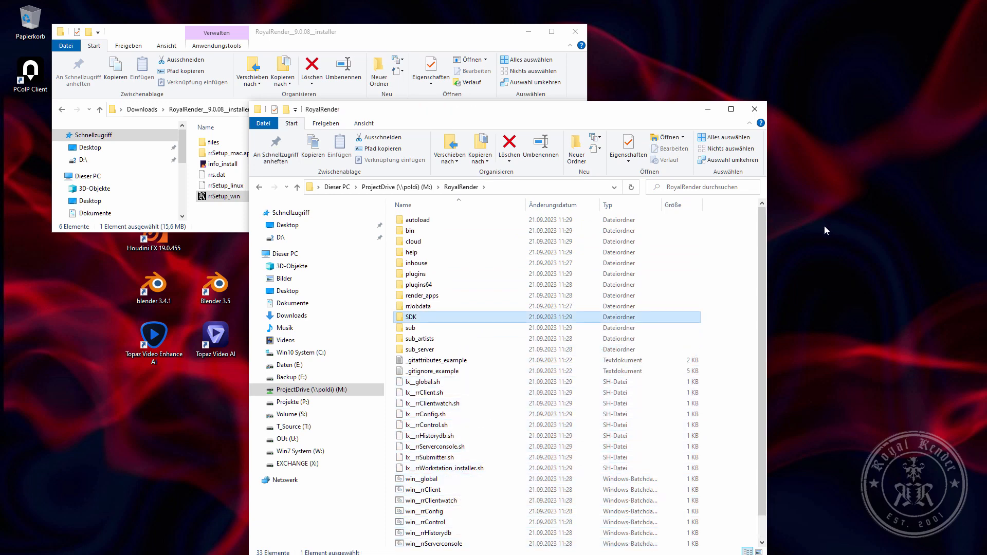
left_click(472, 403)
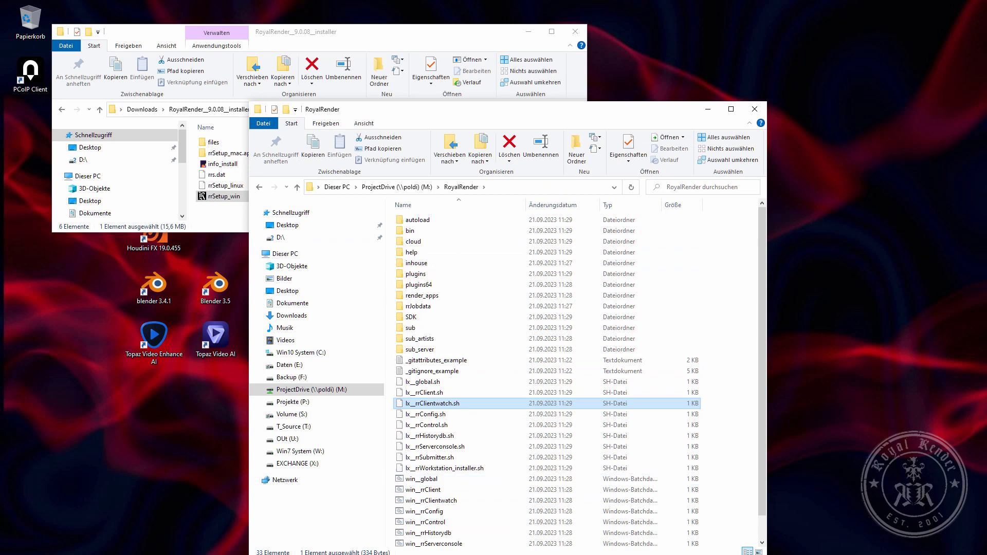
Switch to the Poldi machine in TeamViewer and launch win__rrServerconsole.bat from the RoyalRender folder on ProjectDrive (M:).
left_click(366, 554)
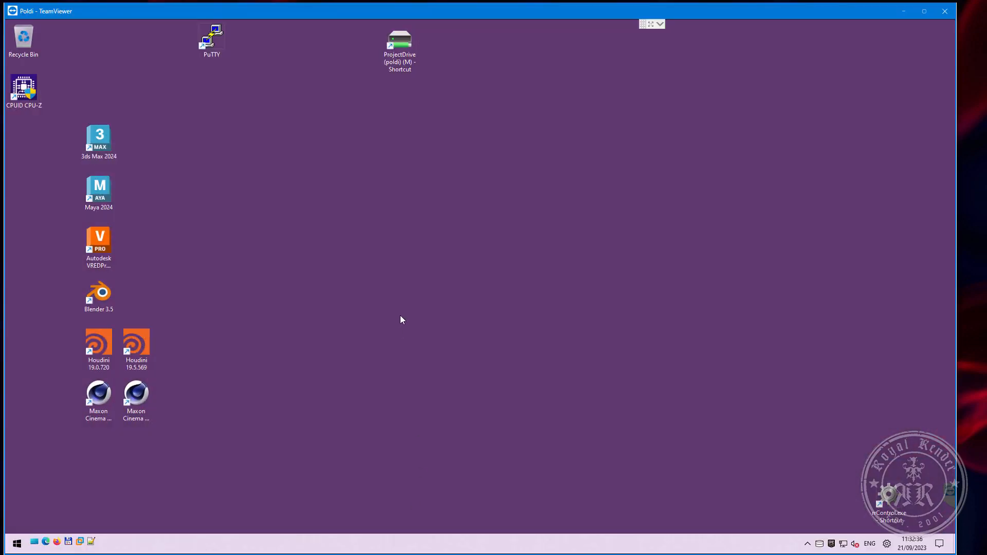
double_click(400, 44)
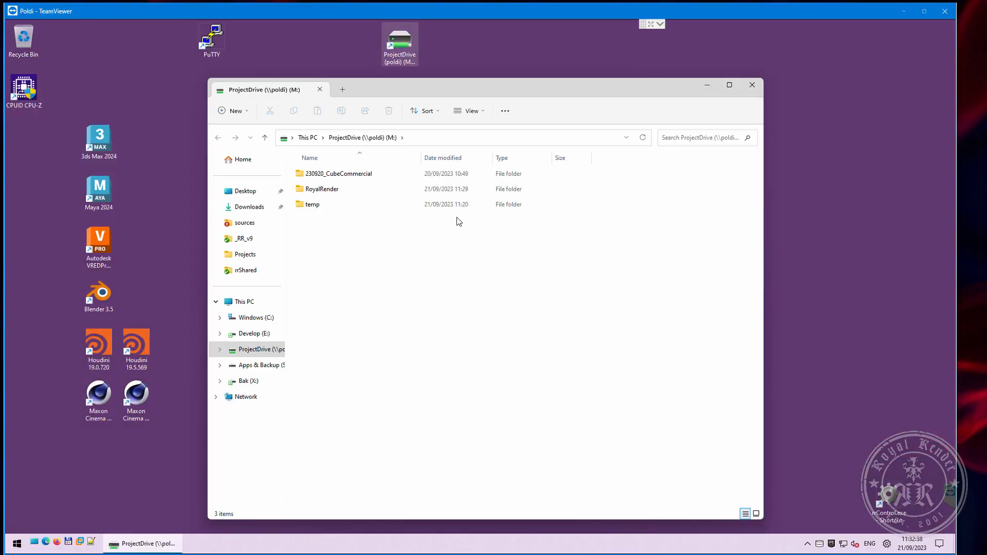
double_click(346, 191)
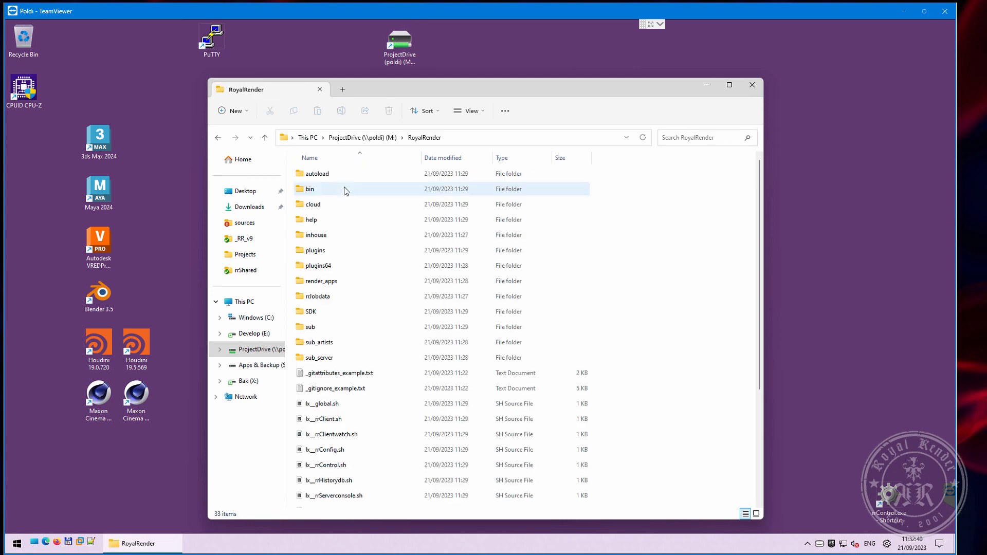
left_click(401, 383)
scroll(401, 383, "down", 3)
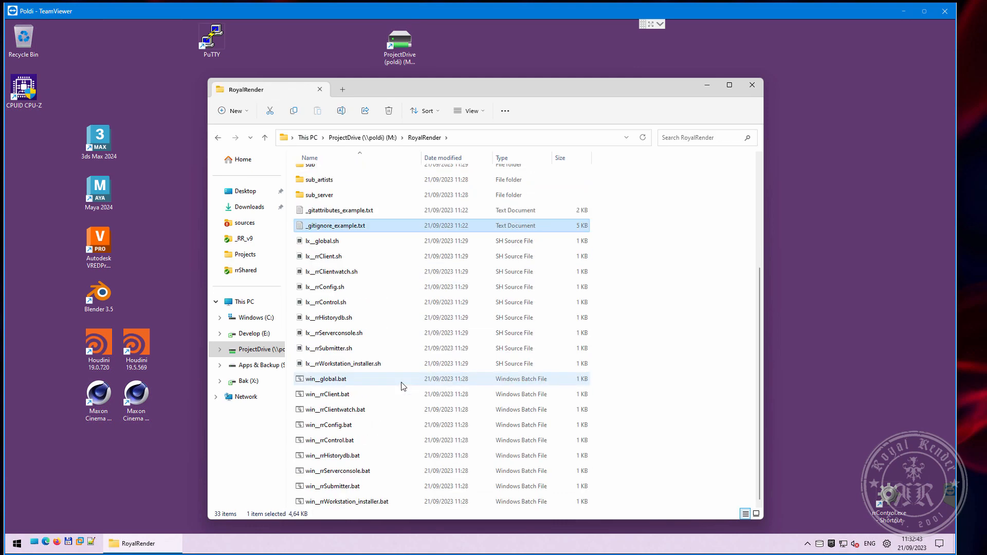
scroll(403, 387, "up", 1)
scroll(366, 434, "down", 1)
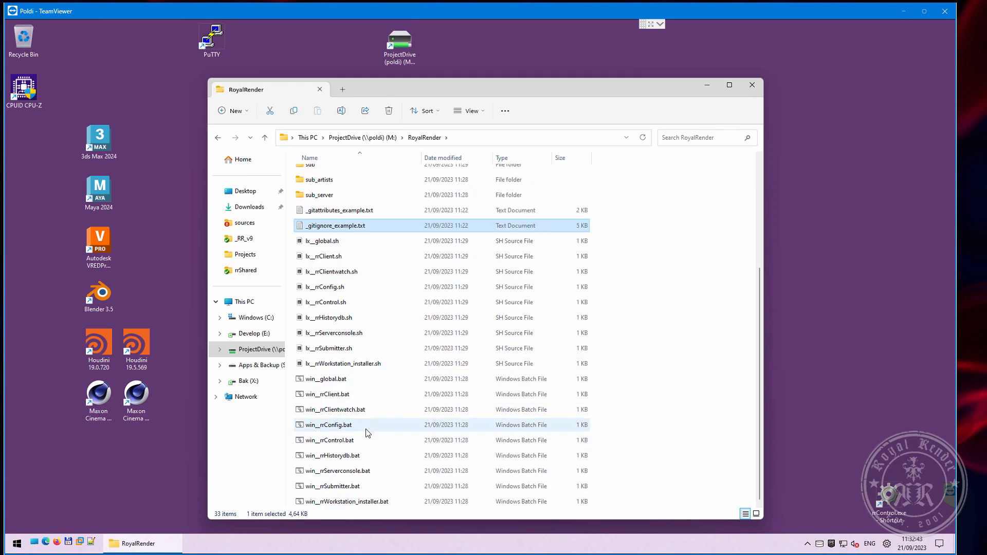
double_click(343, 472)
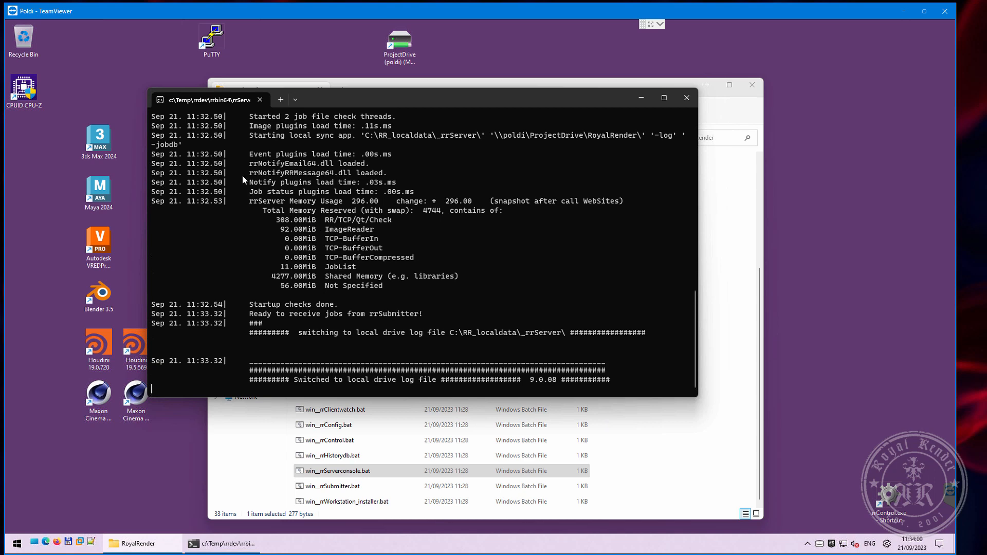
Examine the startup messages and memory usage in the rrServer console log.
left_click_drag(192, 182, 316, 276)
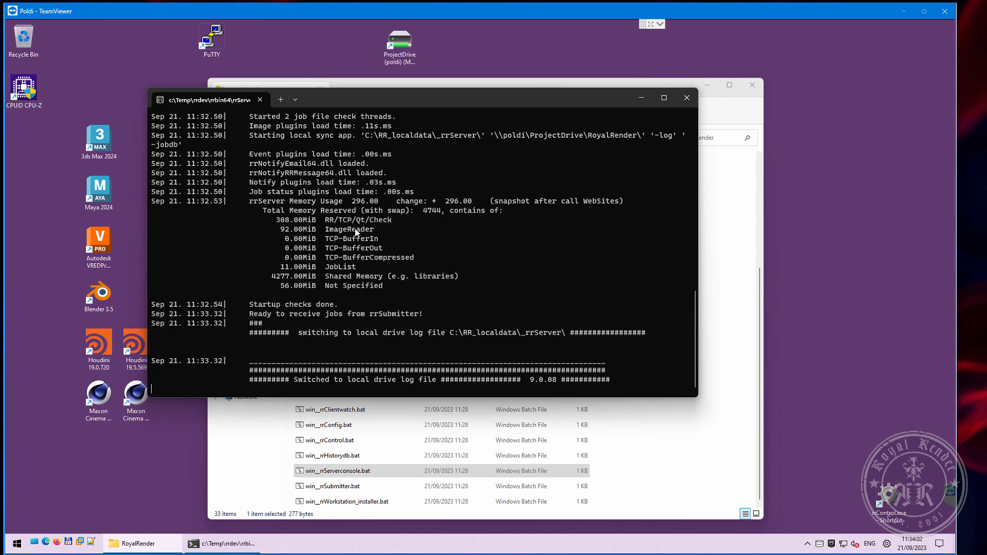
left_click_drag(221, 191, 472, 311)
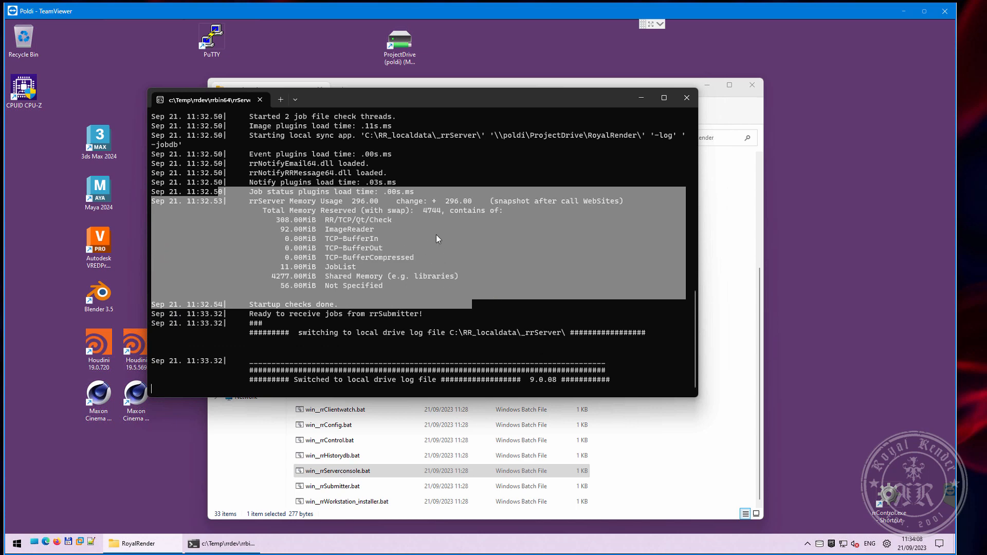
left_click(436, 235)
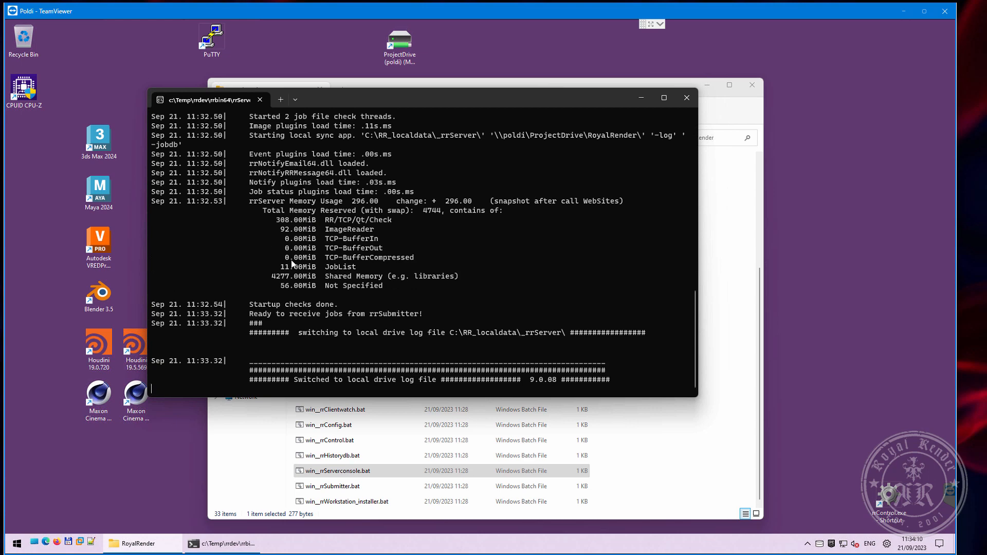
left_click_drag(458, 96, 449, 104)
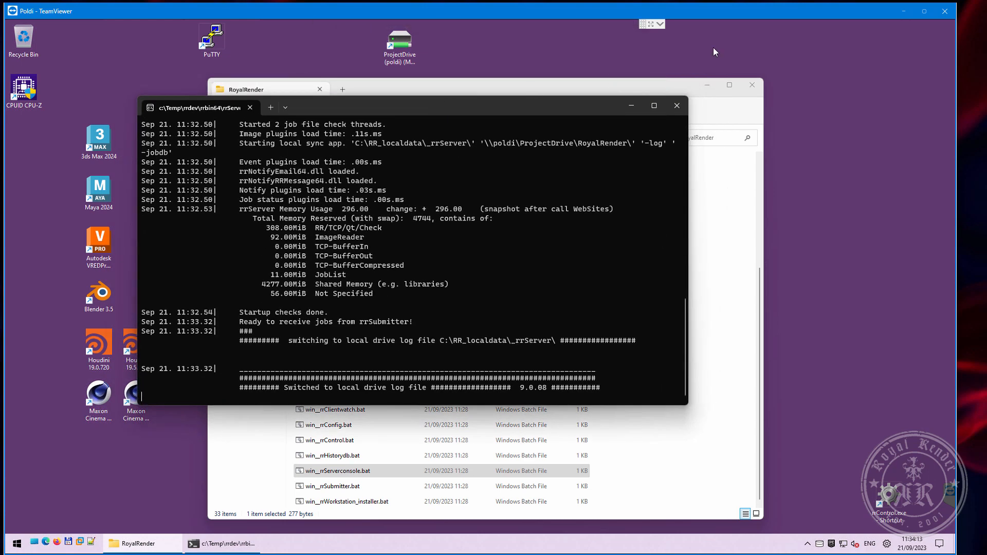
Return from TeamViewer to the local RoyalRender folder, launch win__rrClient and start its PS and GPS test.
left_click(904, 11)
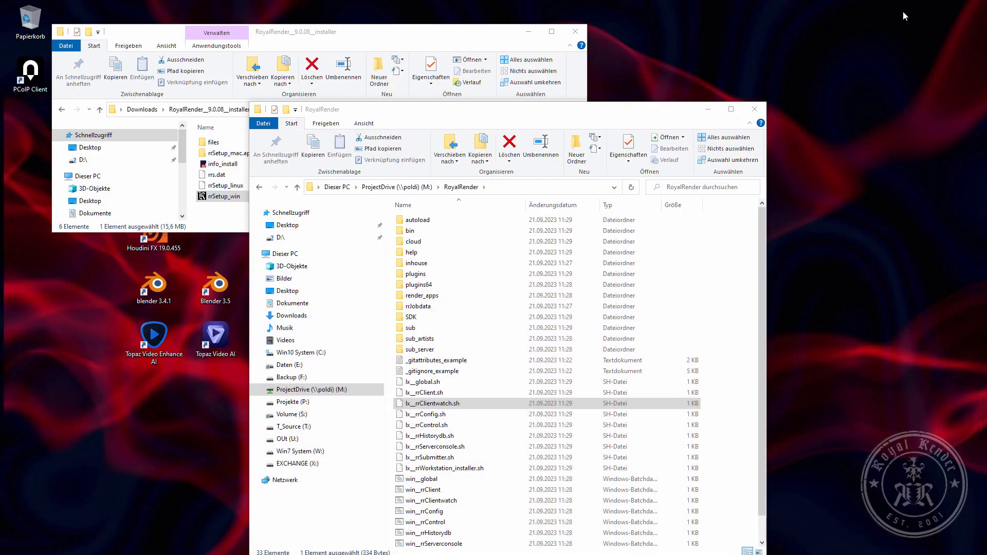
left_click_drag(565, 116, 540, 100)
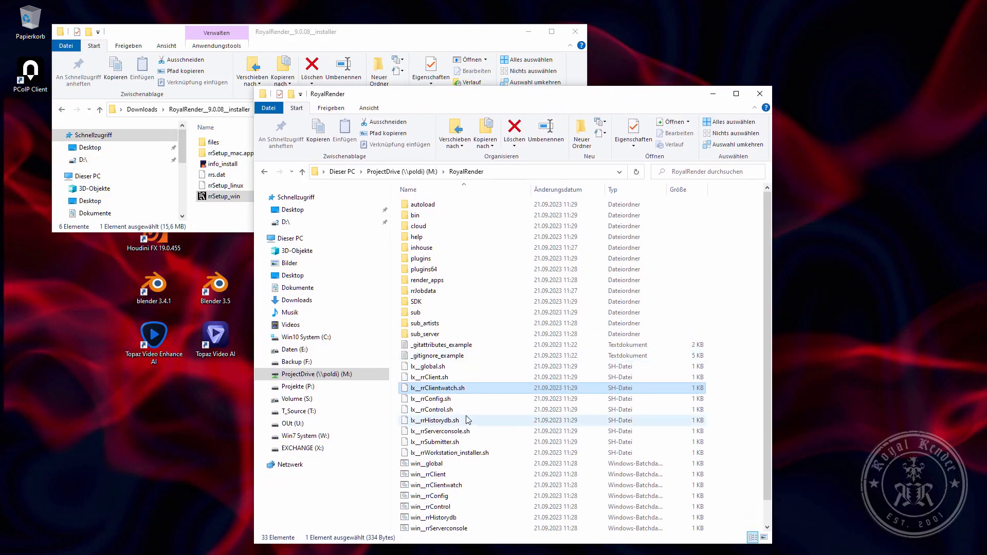
scroll(443, 448, "down", 1)
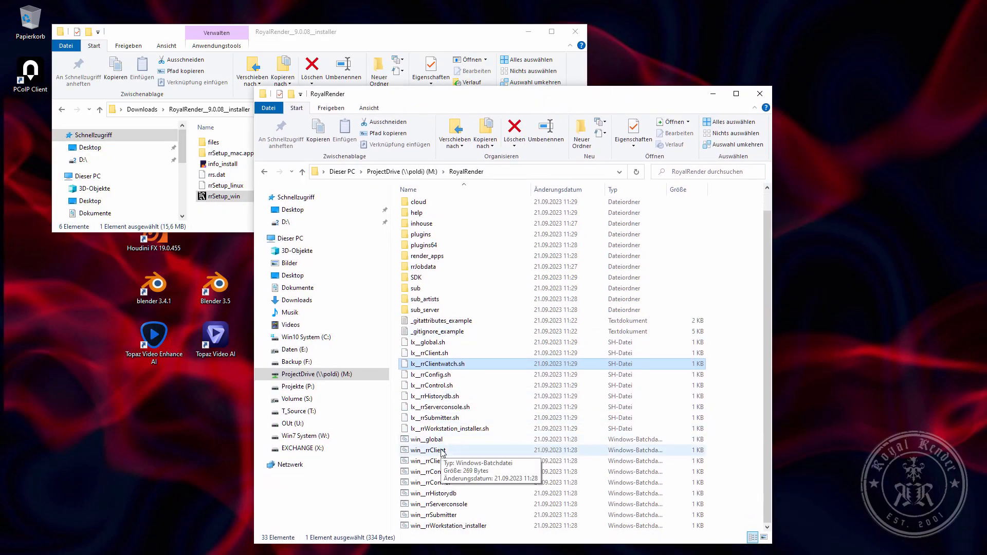
left_click(424, 452)
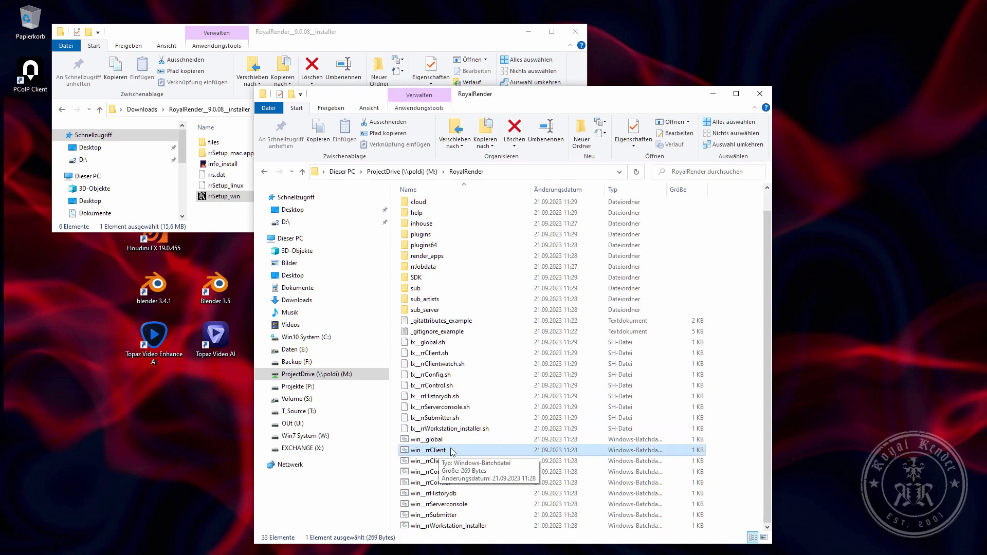
double_click(435, 450)
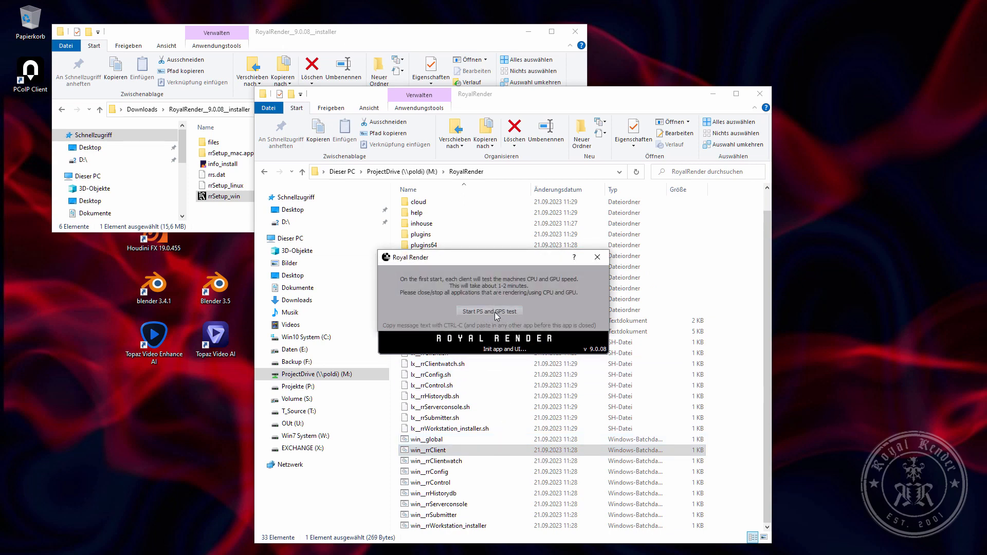
left_click(493, 312)
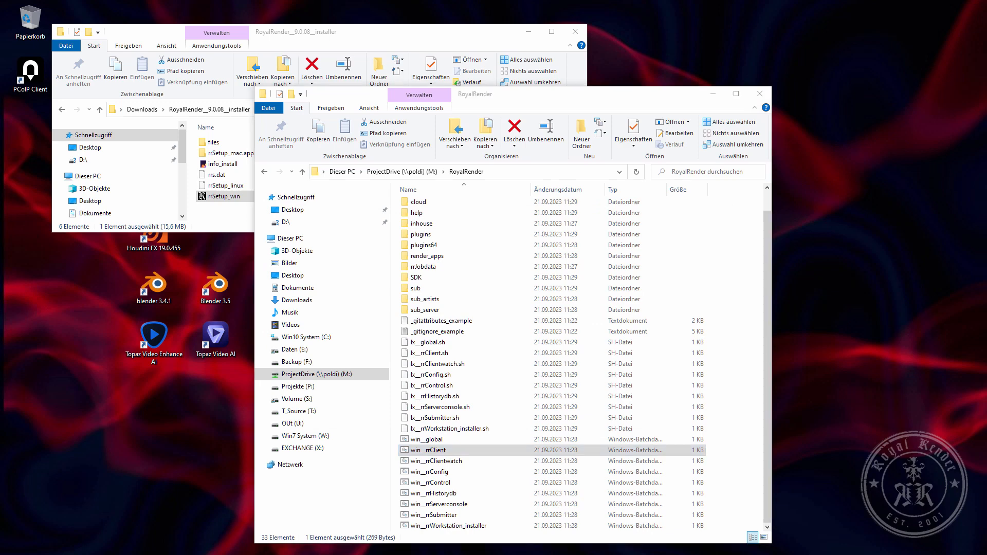
Move the rrClient icon out of the hidden notification icons into the visible tray area and reduce the taskbar's height.
mouse_move(892, 550)
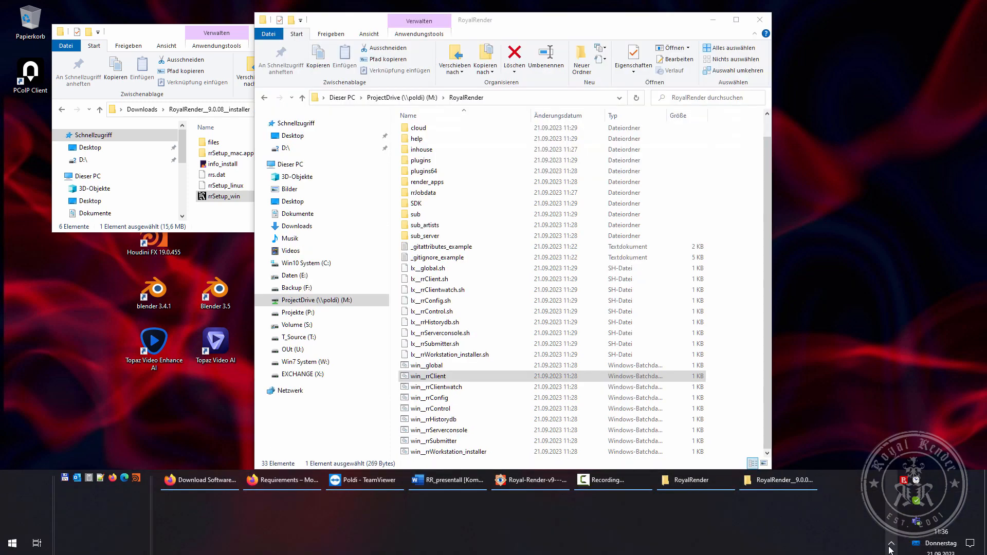
left_click(891, 546)
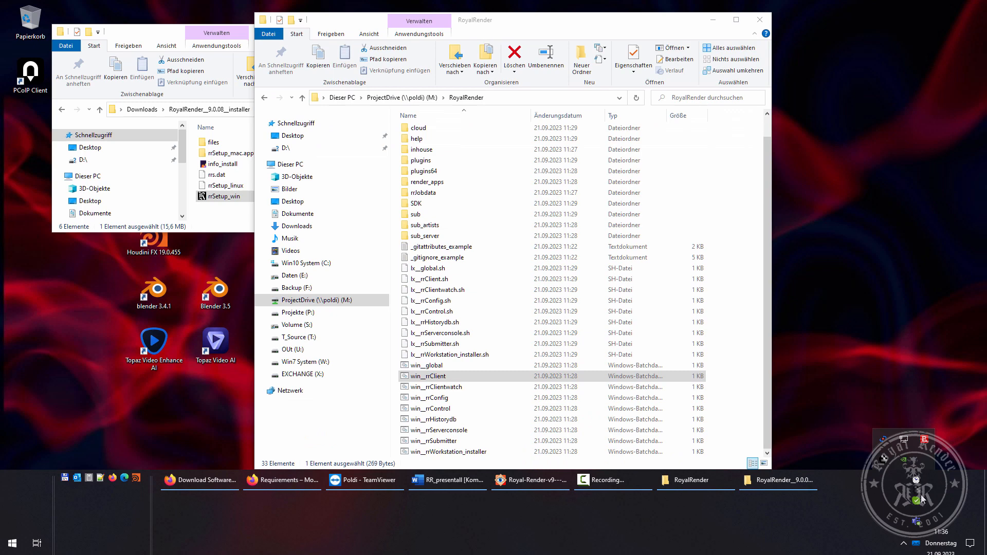
left_click_drag(921, 495, 921, 495)
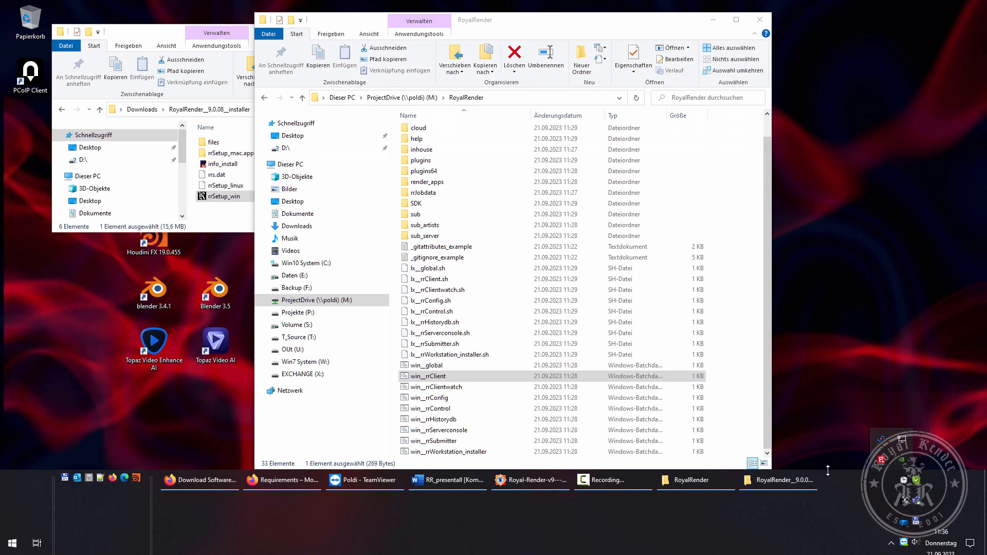
left_click_drag(828, 471, 829, 512)
Open the rrClient window from its tray icon, check its status and available tray commands, and minimize it again.
double_click(905, 544)
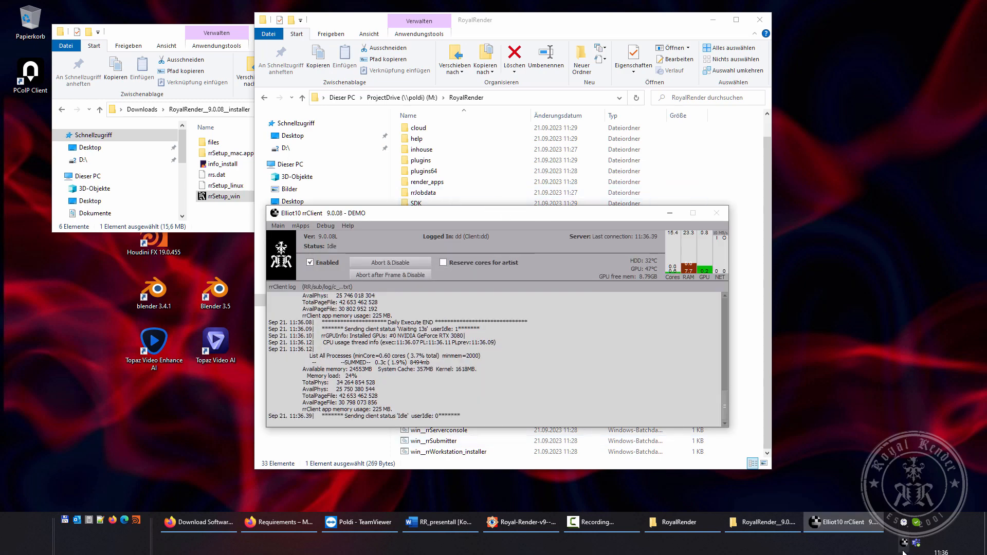
right_click(904, 543)
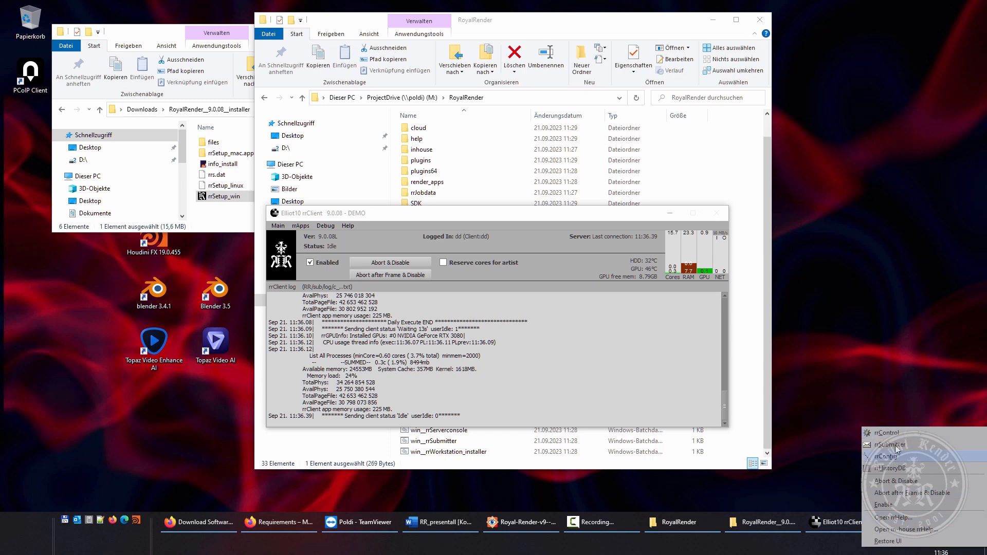
left_click(549, 237)
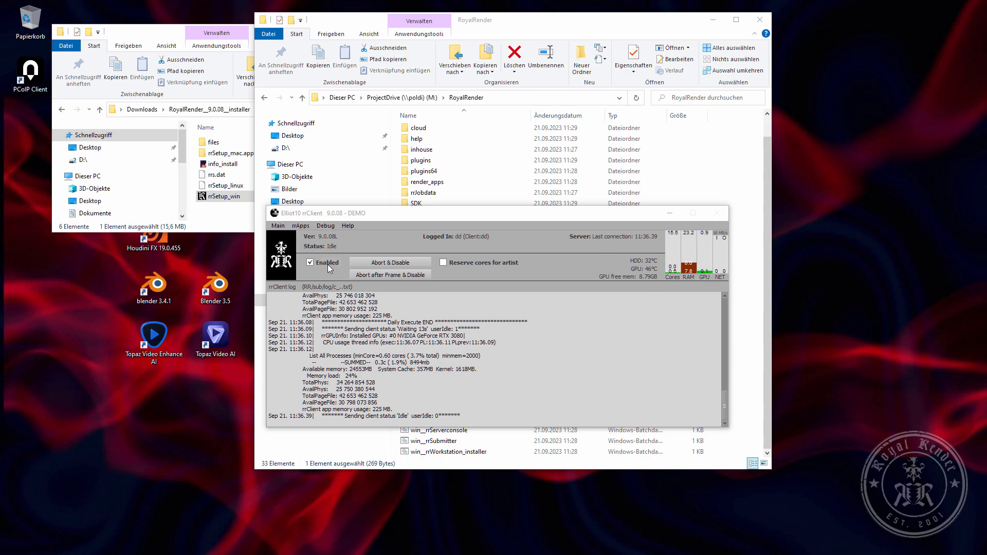
left_click(671, 214)
left_click(671, 213)
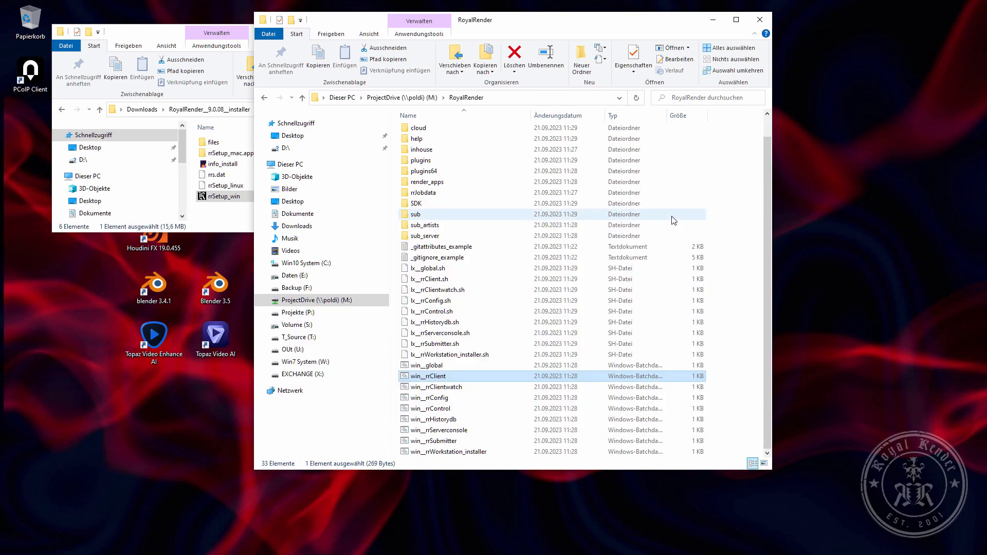
Launch win__rrControl from the RoyalRender folder and move its window fully onto the screen.
left_click(442, 409)
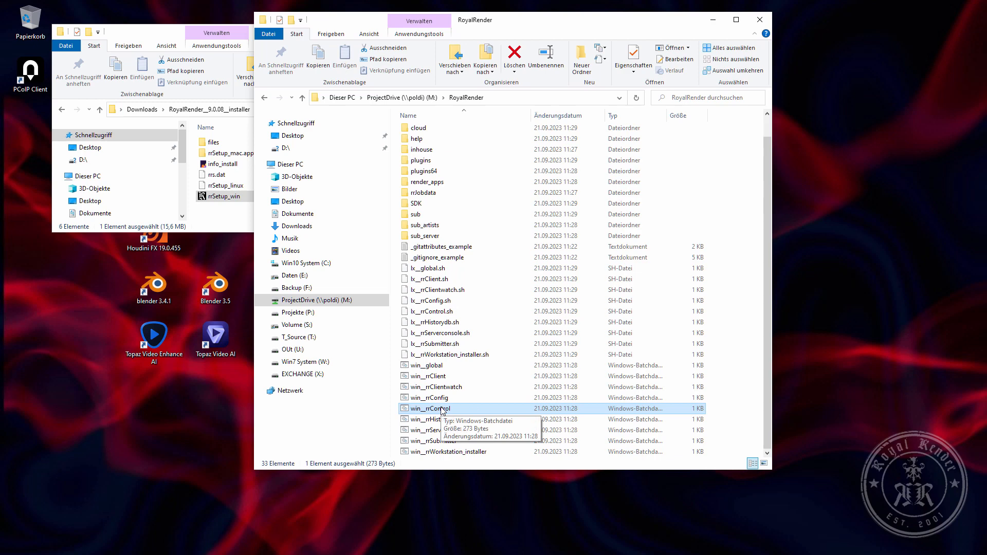
double_click(442, 409)
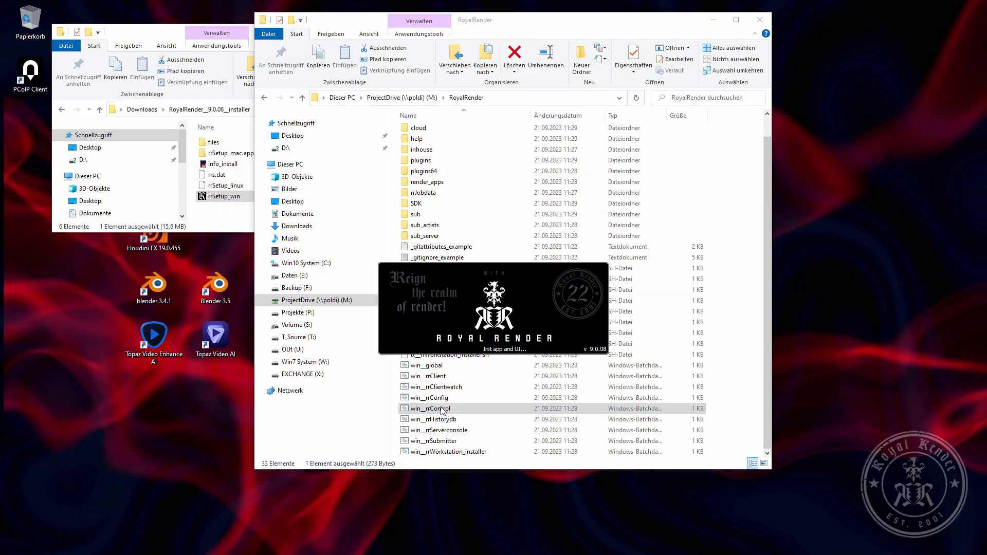
left_click_drag(735, 2, 624, 81)
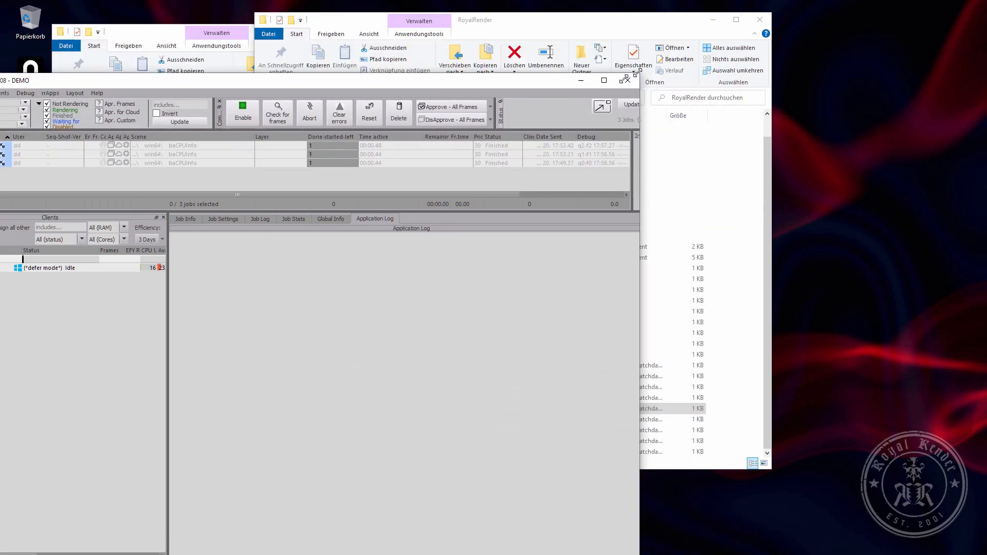
left_click_drag(507, 88, 692, 18)
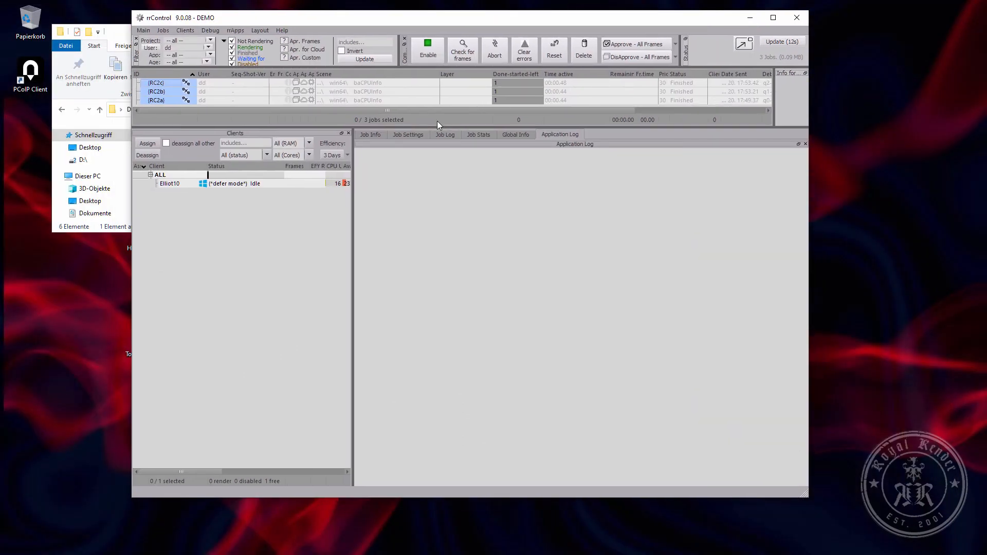
Enlarge rrControl's job list and filter area so that all status filters fit.
left_click_drag(438, 127, 456, 165)
left_click(263, 83)
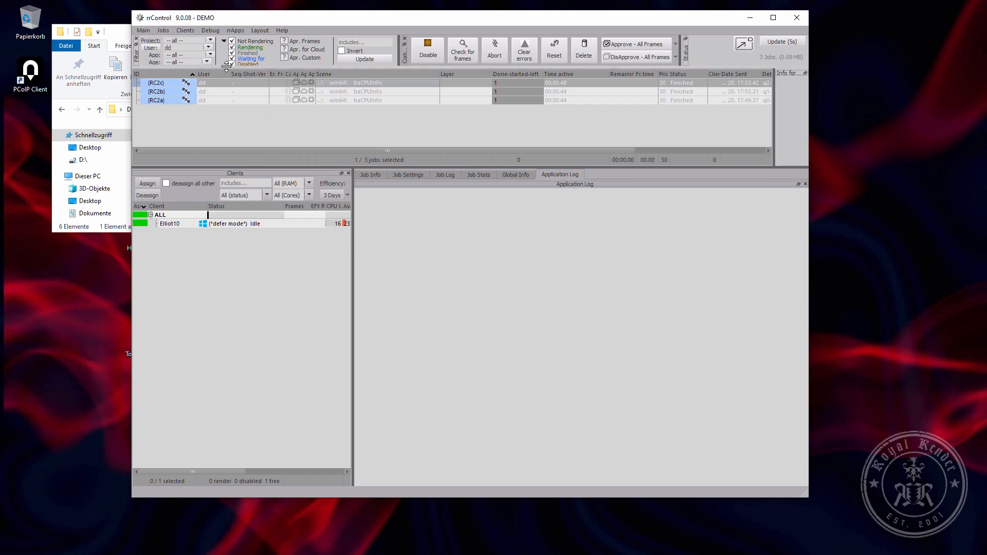
left_click_drag(226, 67, 227, 76)
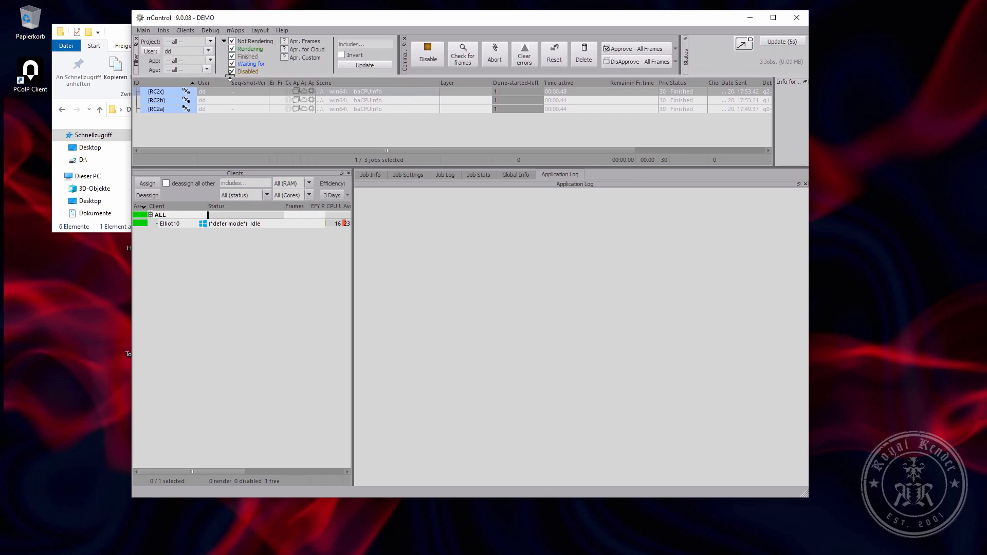
Select job {RC2a} and client Elliot10, look through the job settings, global info, application log and job info, and minimize rrControl.
left_click(399, 111, "shift")
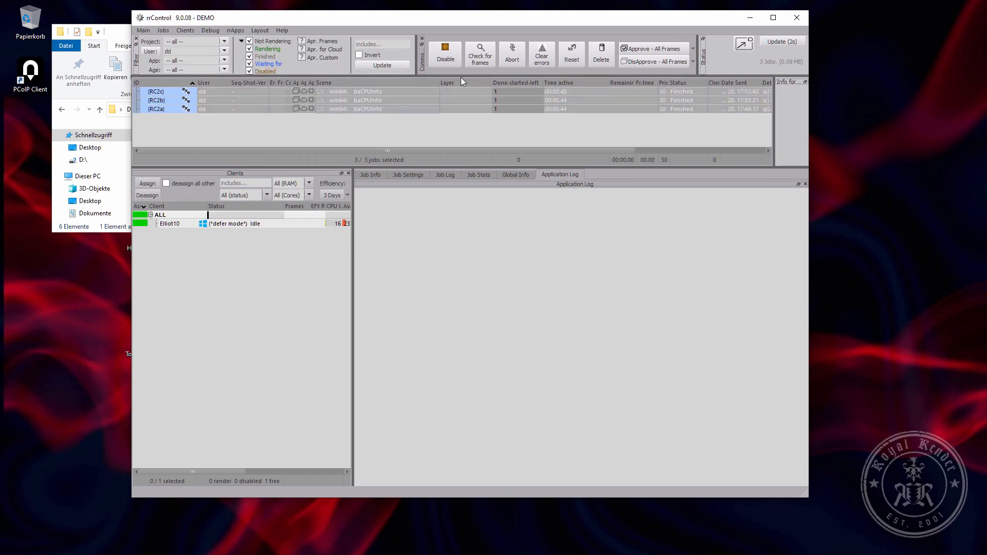
left_click(374, 109)
left_click(172, 225)
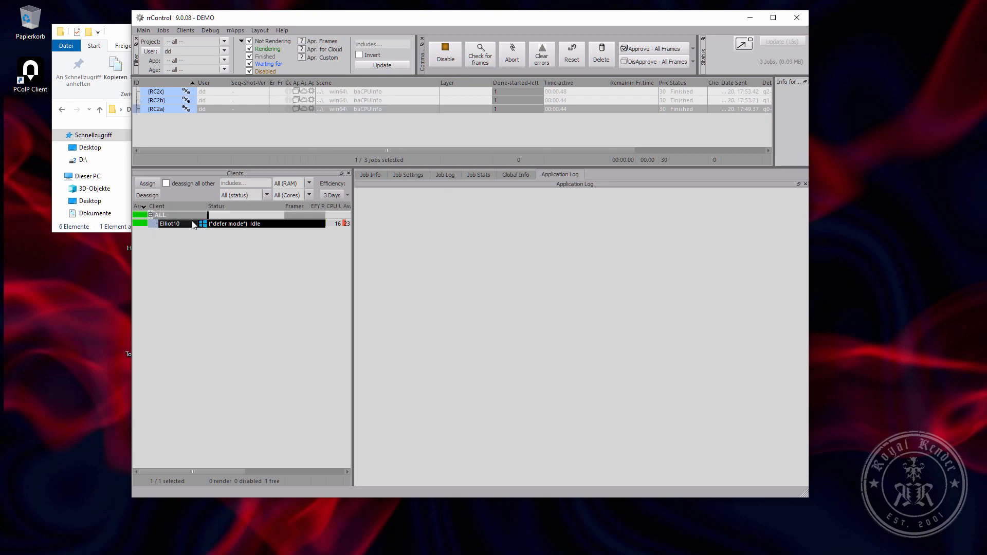
left_click(376, 175)
left_click(416, 174)
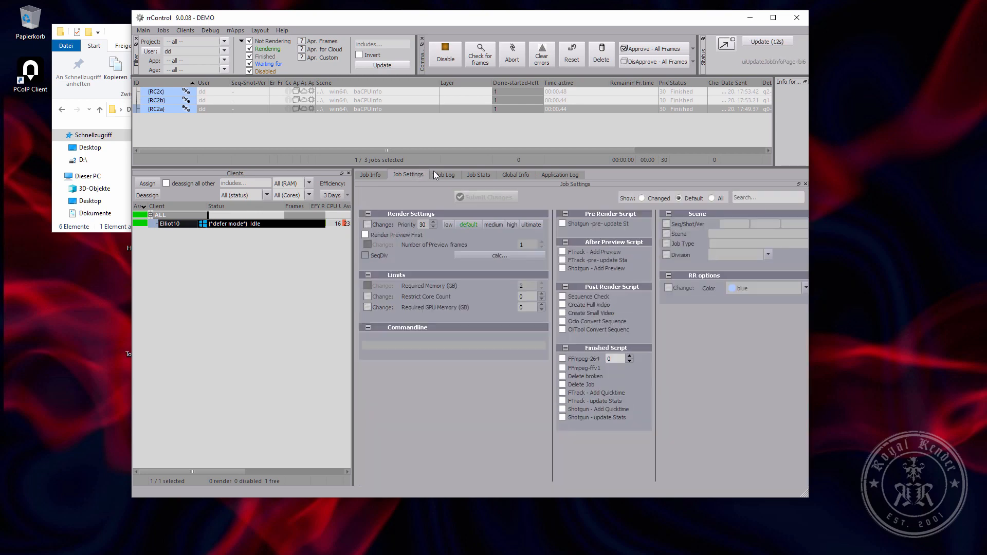
left_click(379, 174)
left_click(516, 174)
left_click(566, 174)
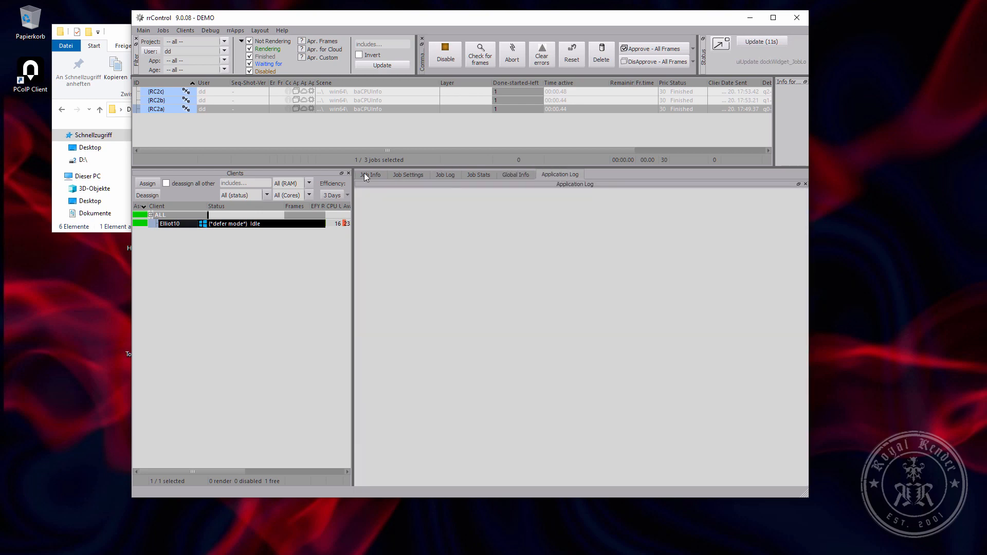
left_click(367, 174)
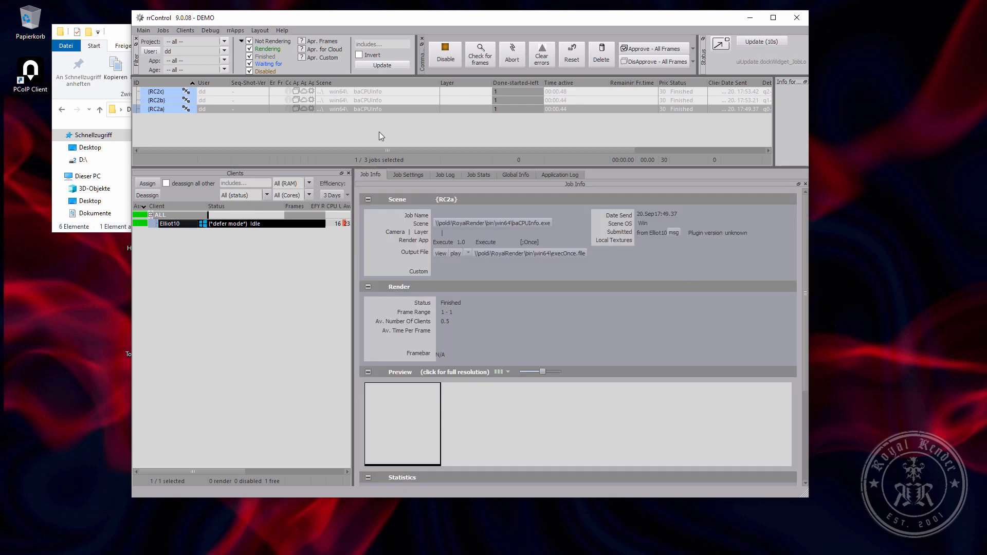
left_click(747, 21)
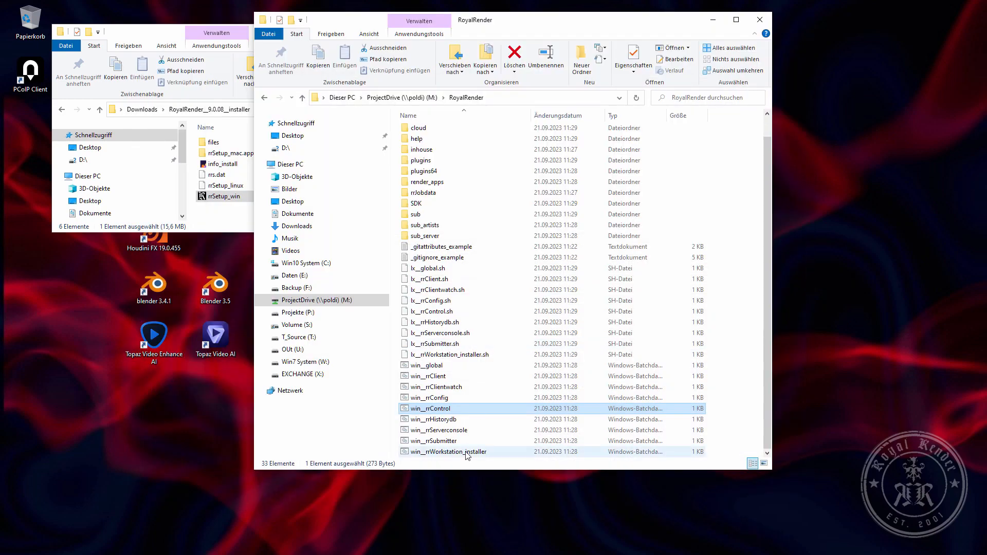
Launch win__rrWorkstation_installer, install only the Workstation components including the submission plugins, and close the installer.
double_click(468, 455)
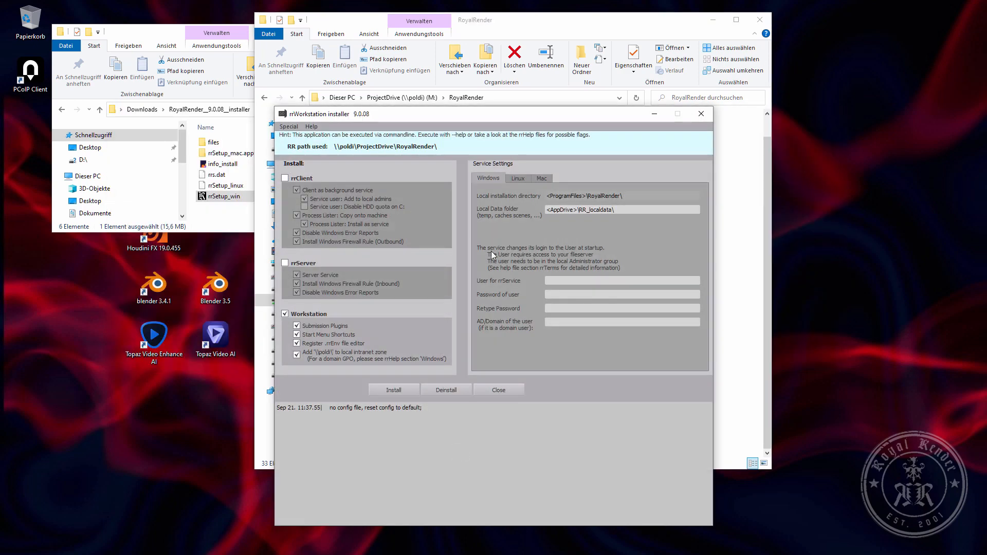
left_click_drag(529, 113, 526, 57)
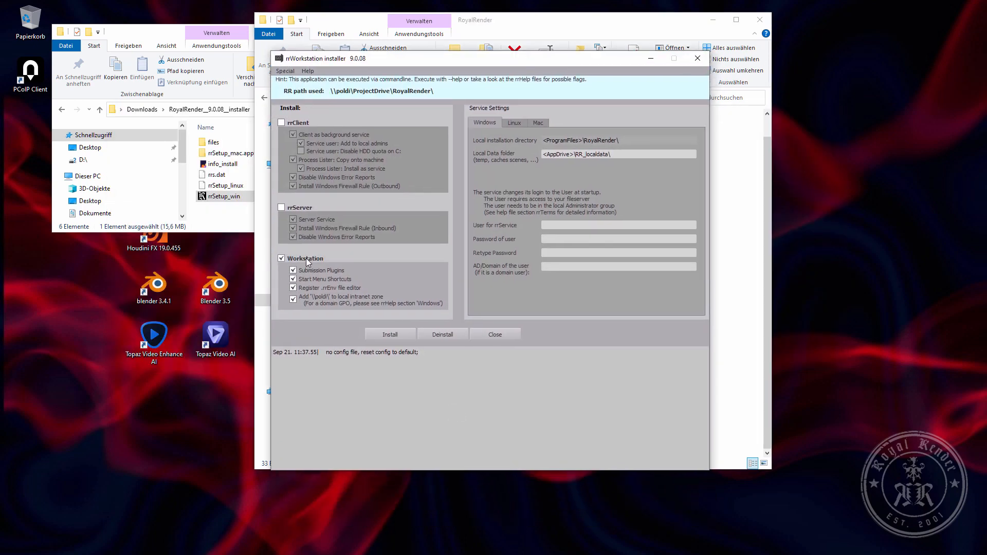
left_click(305, 257)
left_click(304, 257)
left_click_drag(502, 58, 516, 67)
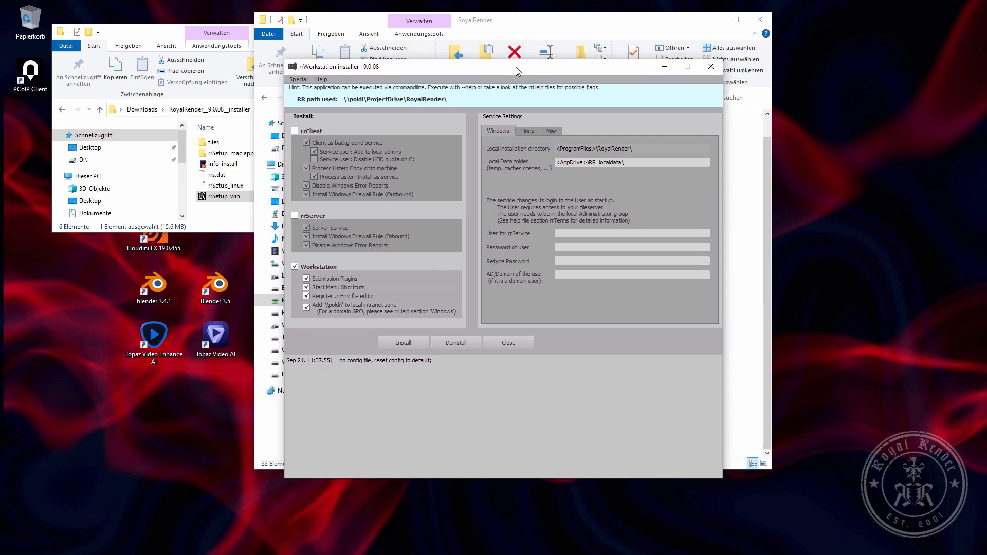
left_click(404, 341)
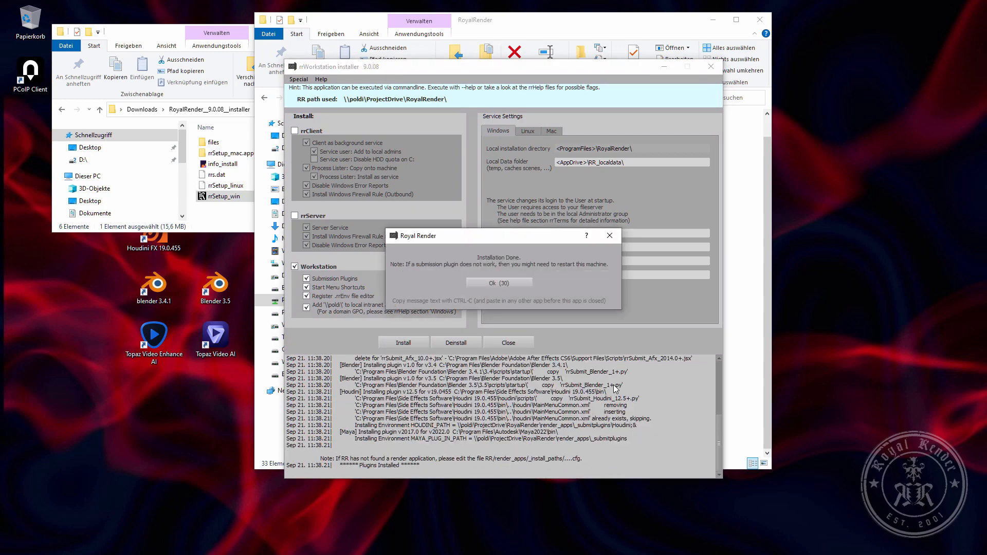
left_click(483, 283)
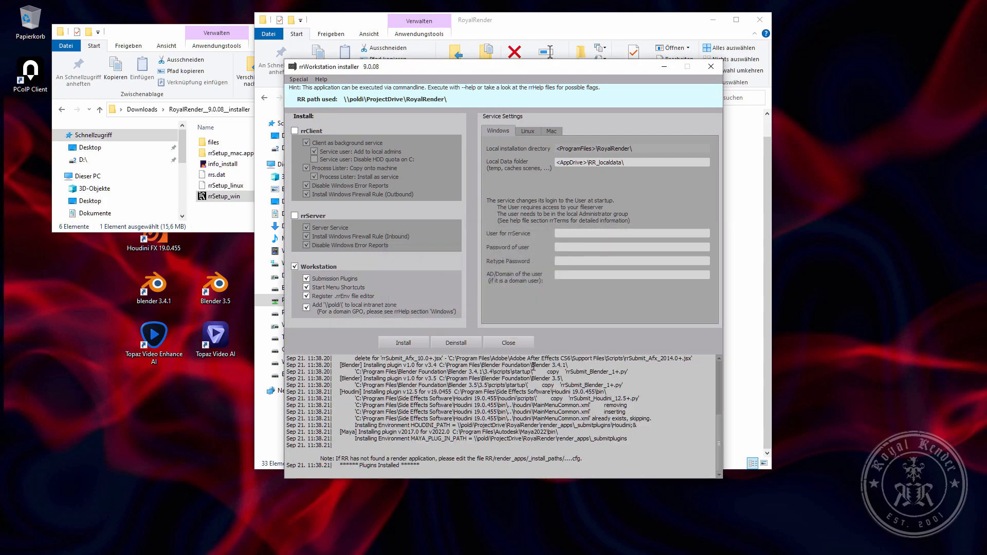
left_click(508, 343)
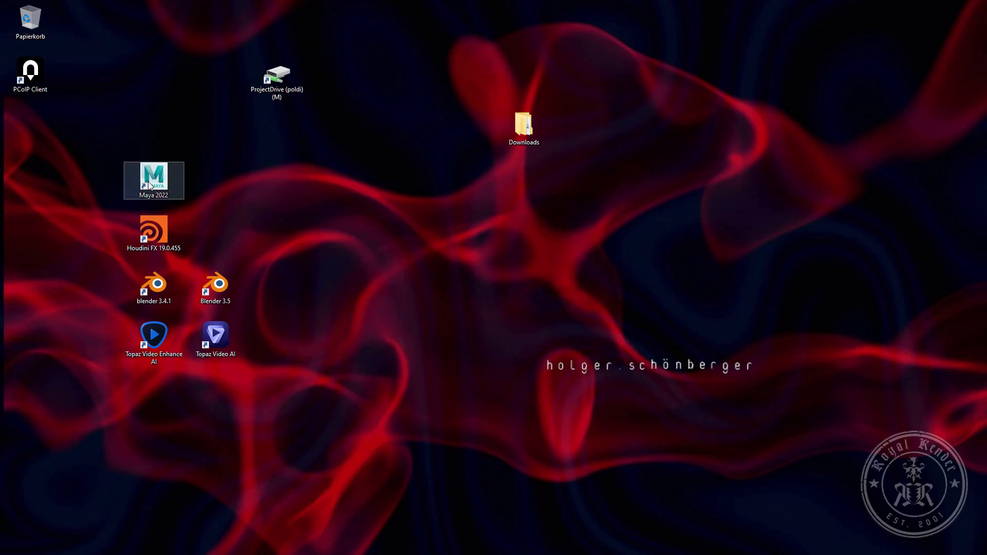
Launch Maya 2022 from the desktop and search the installed programs for "rrcon" while it loads.
double_click(154, 178)
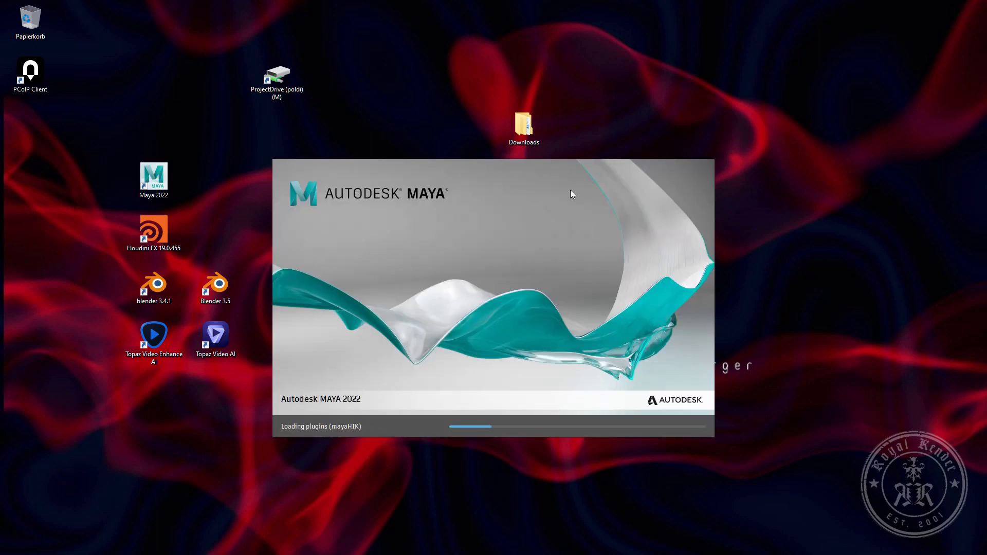
key("super")
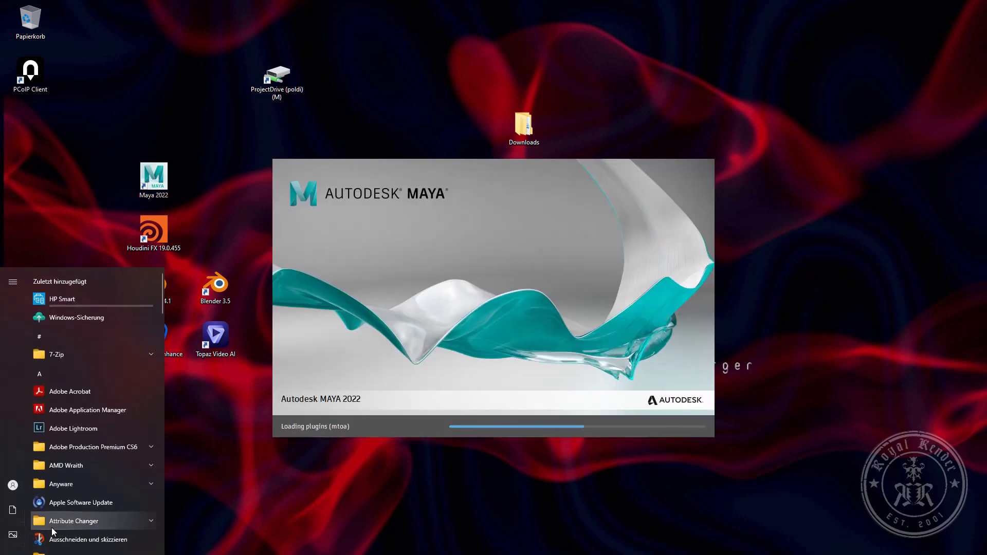
type("rrcon")
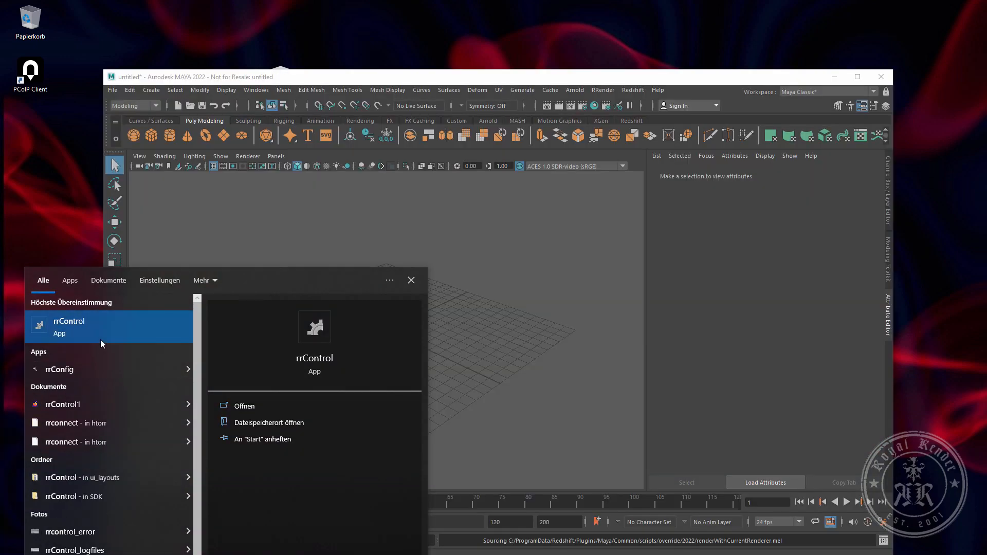
Open the recent scene rr_2022_Arnold.mb from M:\230920_CubeCommercial\3D\Maya\scenes in Maya, discarding the untitled scene's changes.
left_click_drag(508, 82, 519, 57)
left_click(121, 65)
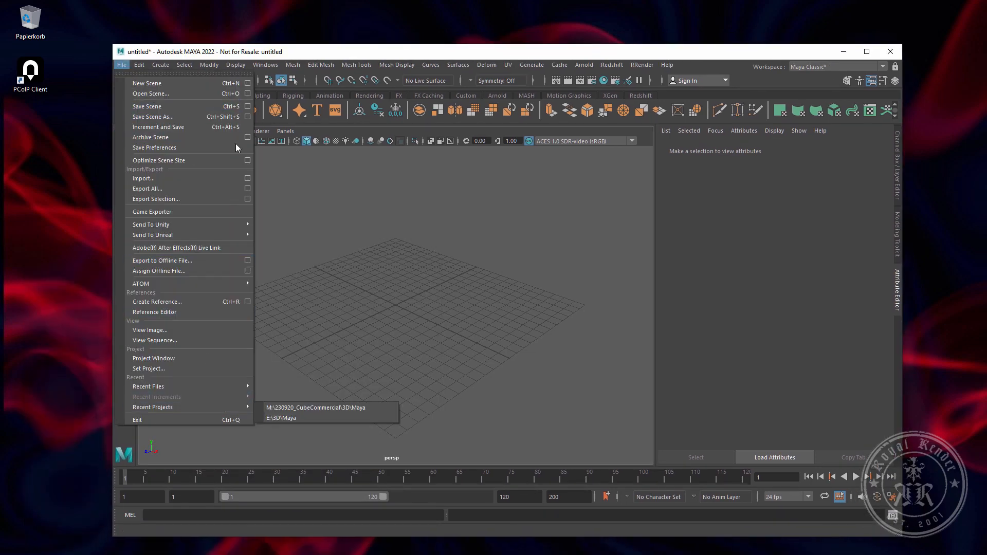
mouse_move(248, 388)
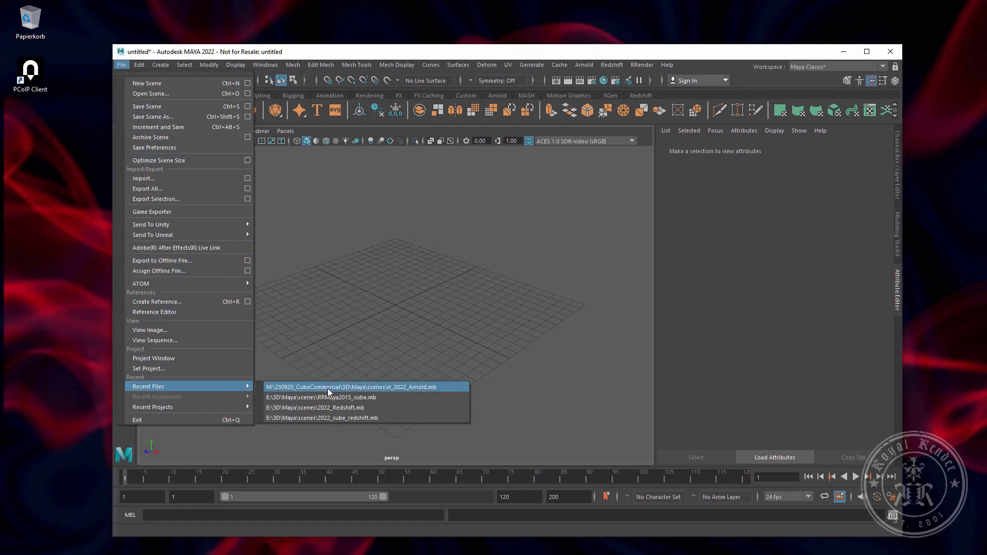
left_click(292, 388)
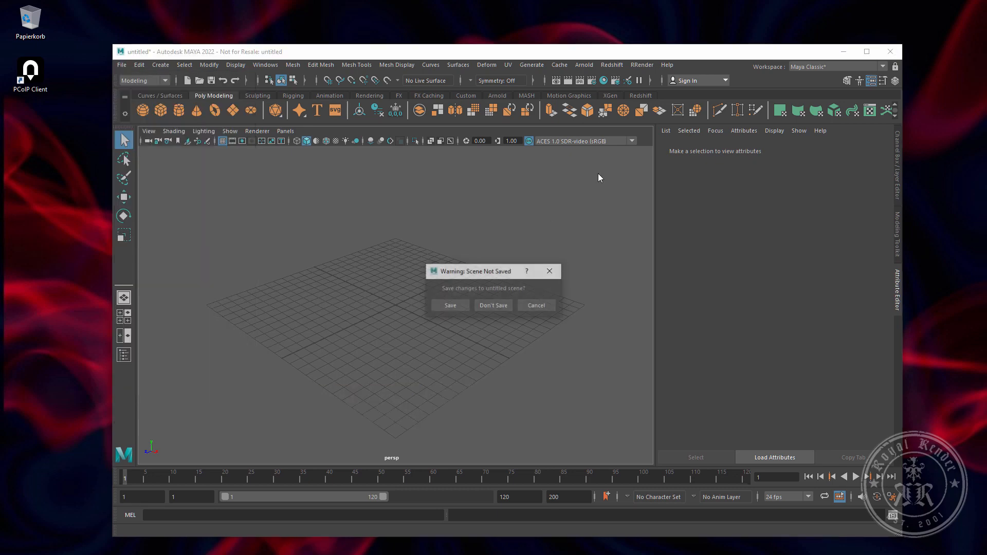
left_click(493, 306)
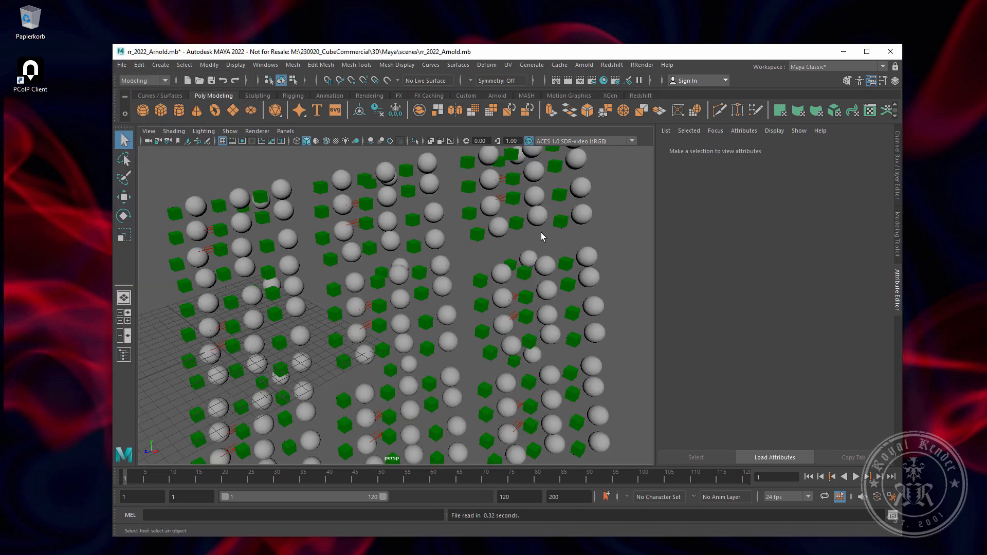
Send the Maya scene to the Royal Render submitter without saving it first.
left_click(641, 65)
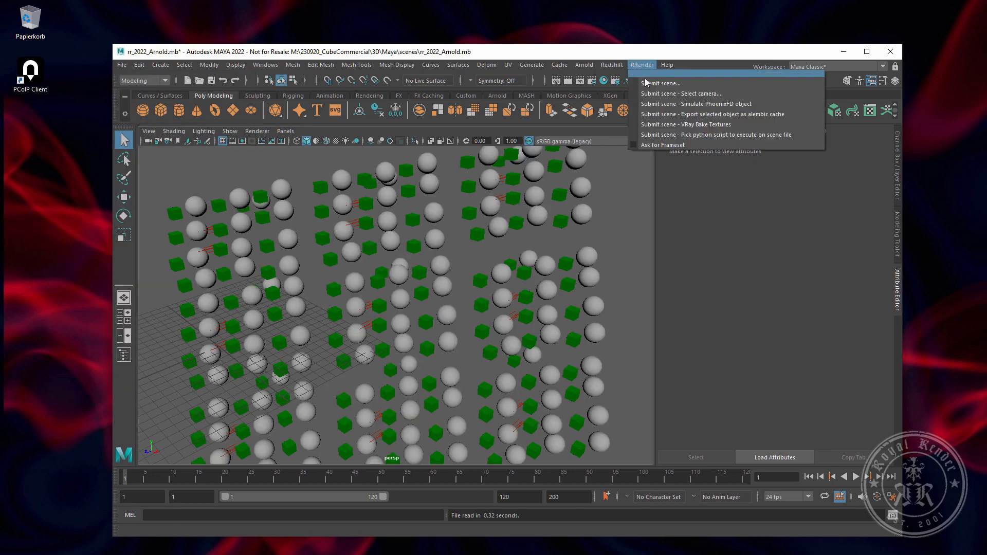
left_click(648, 83)
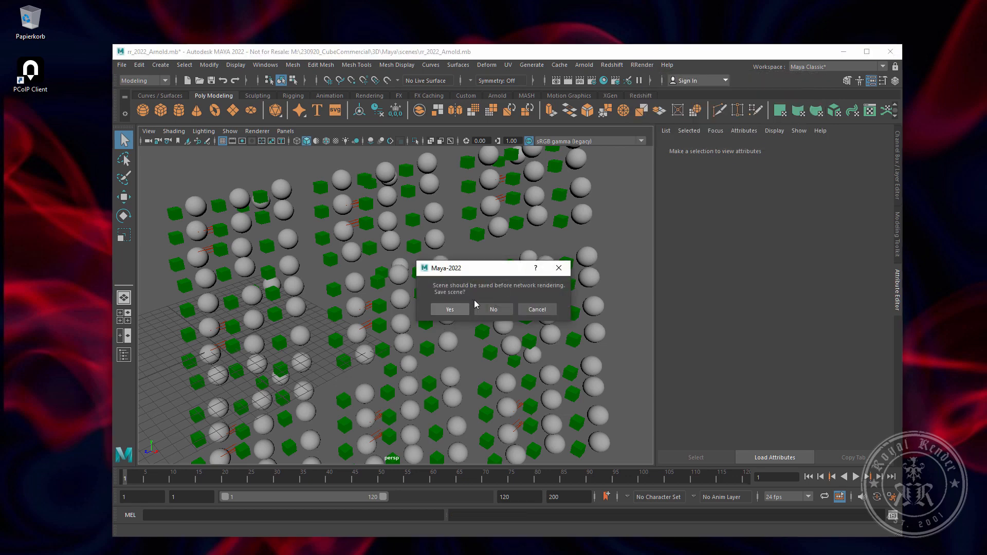
left_click(489, 308)
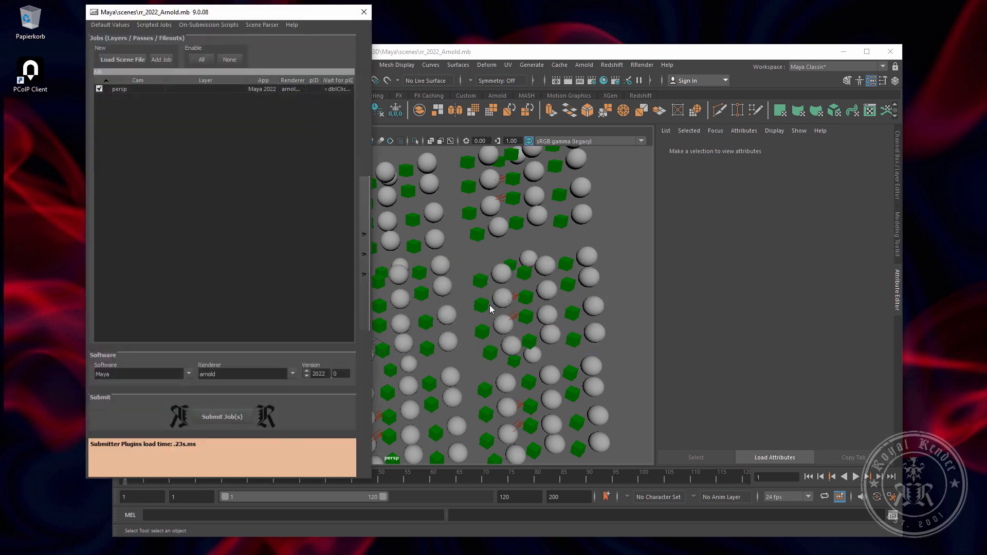
Submit the persp job for Maya 2022 with arnold, deleting all existing output frames to re-render them, and keep the submitter open.
left_click_drag(260, 8, 366, 39)
left_click(246, 119)
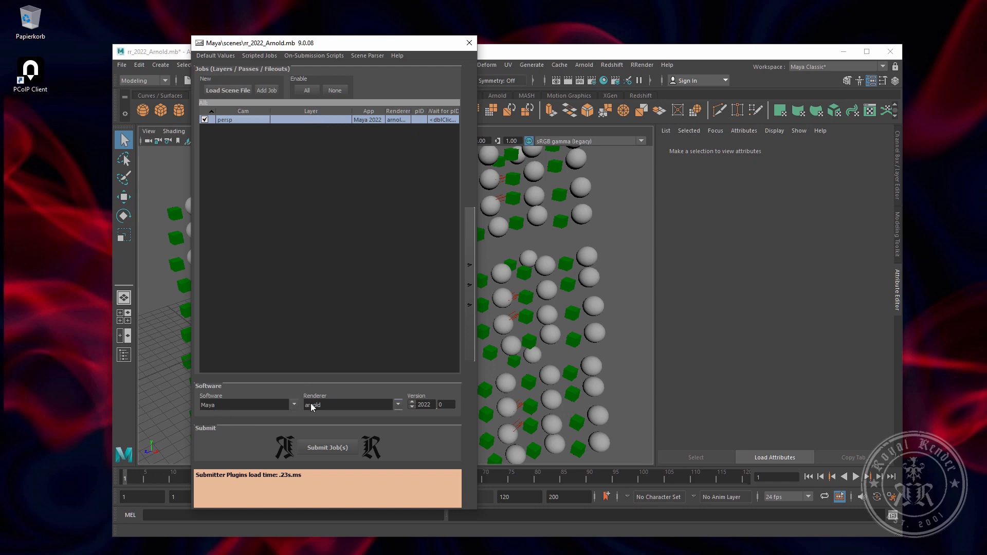
double_click(424, 405)
left_click(338, 446)
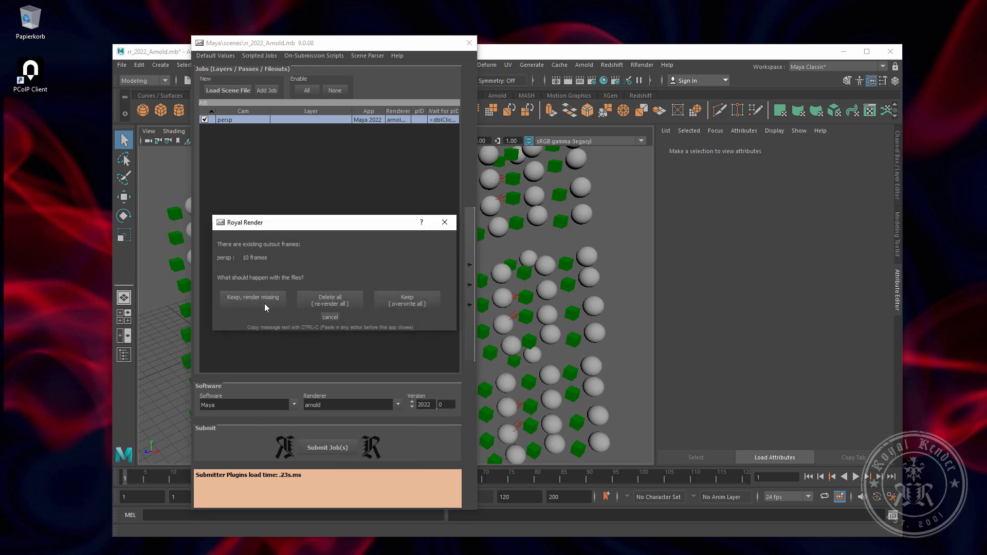
left_click_drag(306, 212, 306, 210)
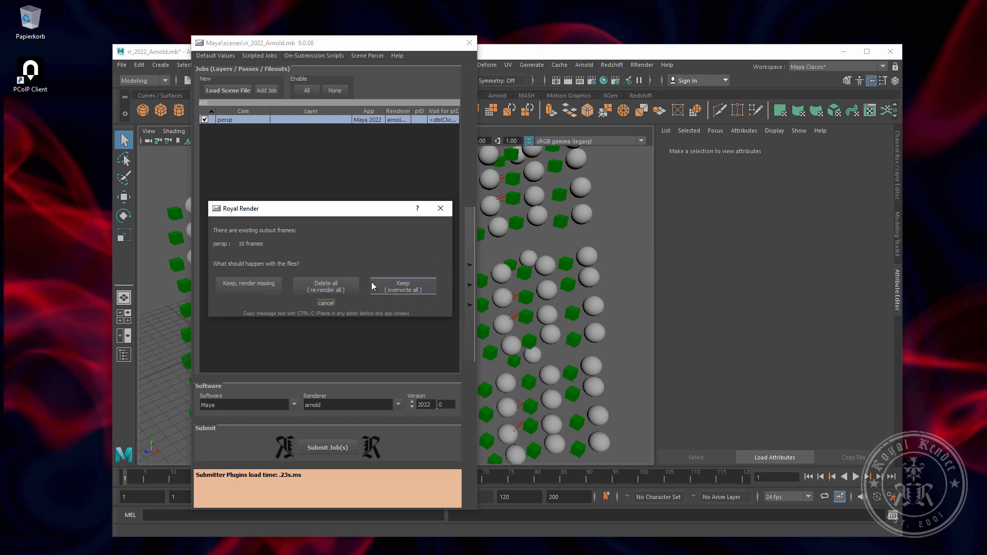
left_click(339, 291)
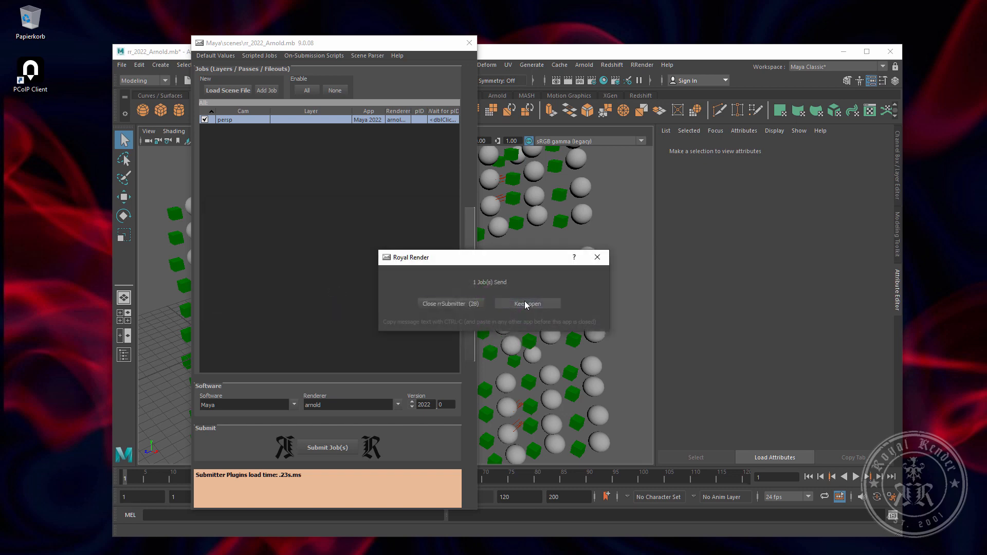
left_click(526, 305)
Expand the submitter's options and Scene Settings, inspect the scene file path, and close the submitter.
left_click(469, 285)
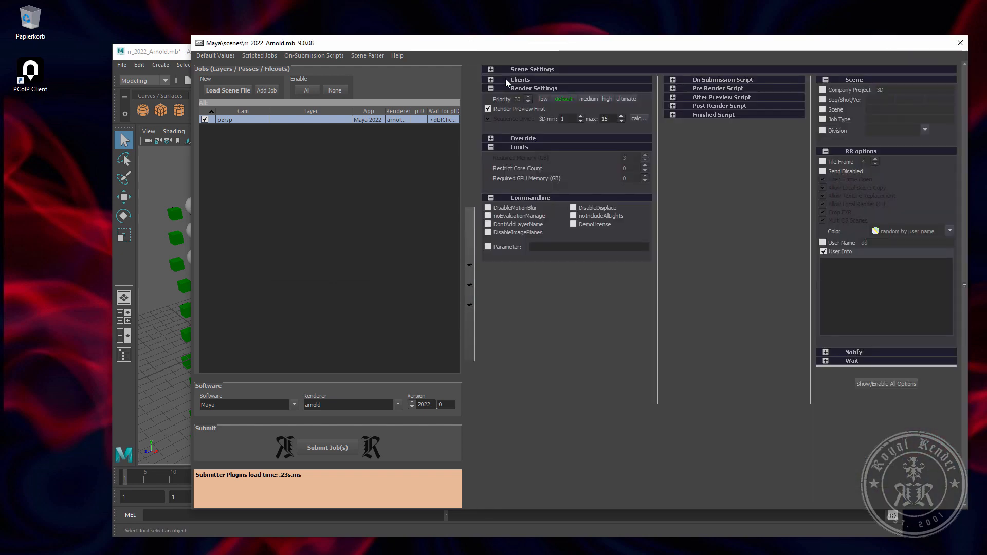
left_click(491, 69)
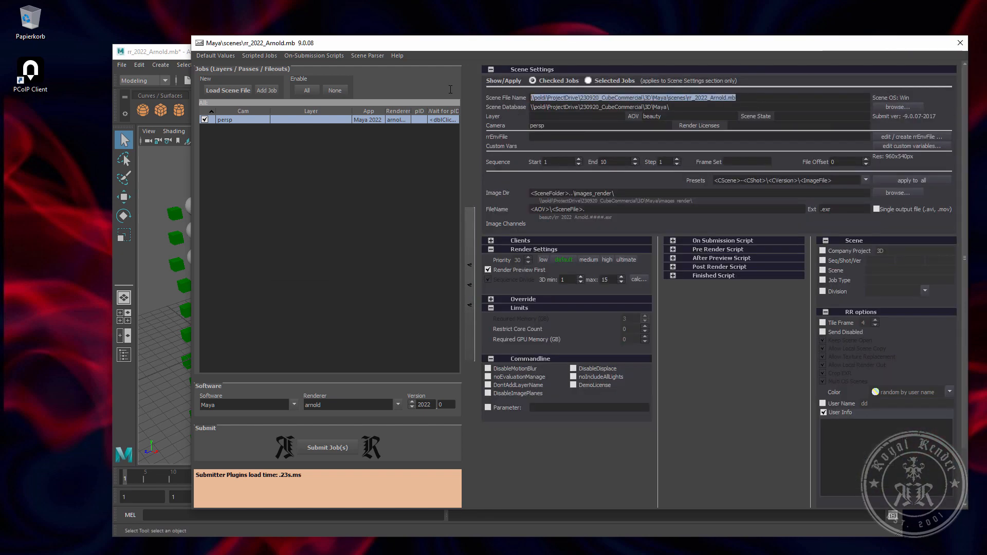
left_click_drag(738, 98, 756, 110)
left_click(556, 99)
left_click(759, 97)
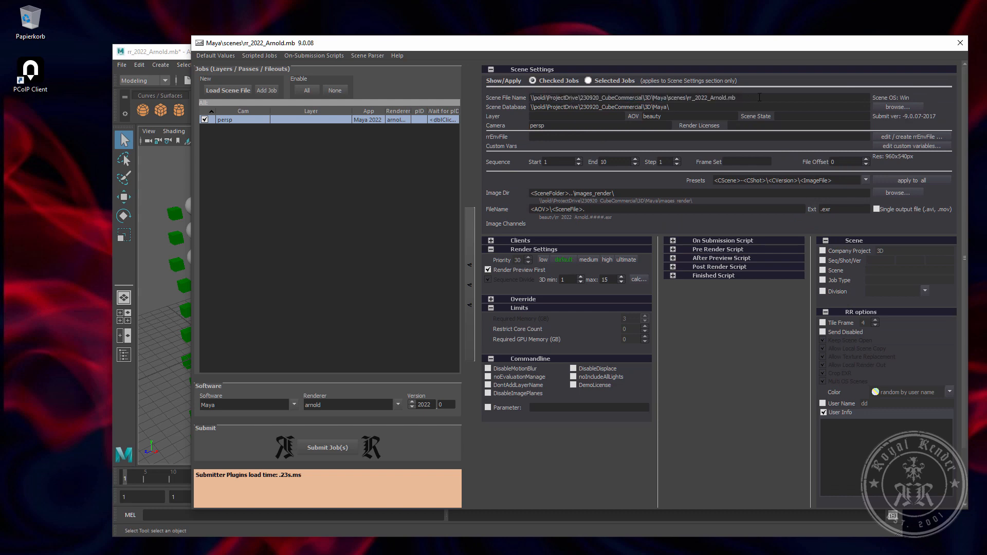
key("ctrl+a")
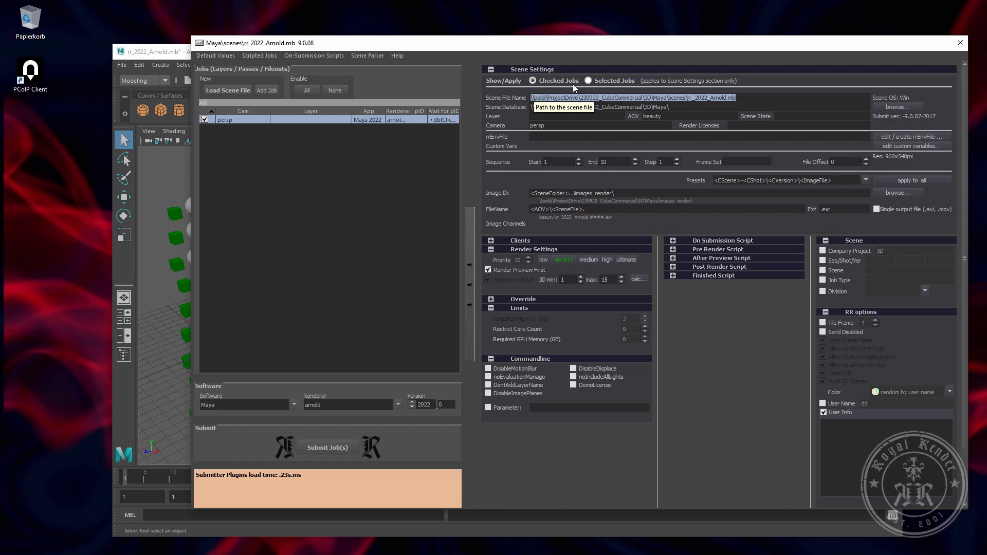
left_click(960, 43)
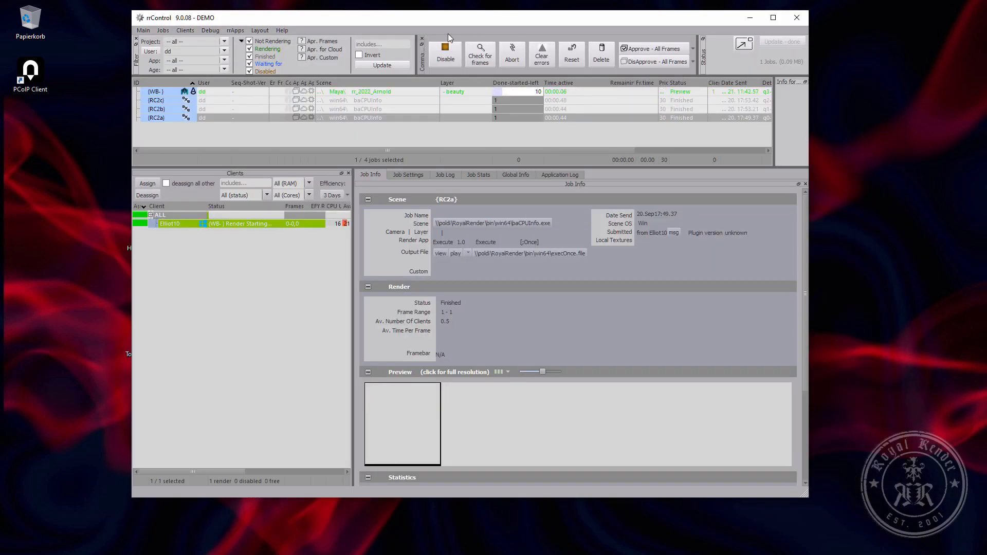
Select the rr_2022_Arnold job in rrControl, check the rrClient's log and core usage, and minimize the rrClient window.
left_click(401, 92)
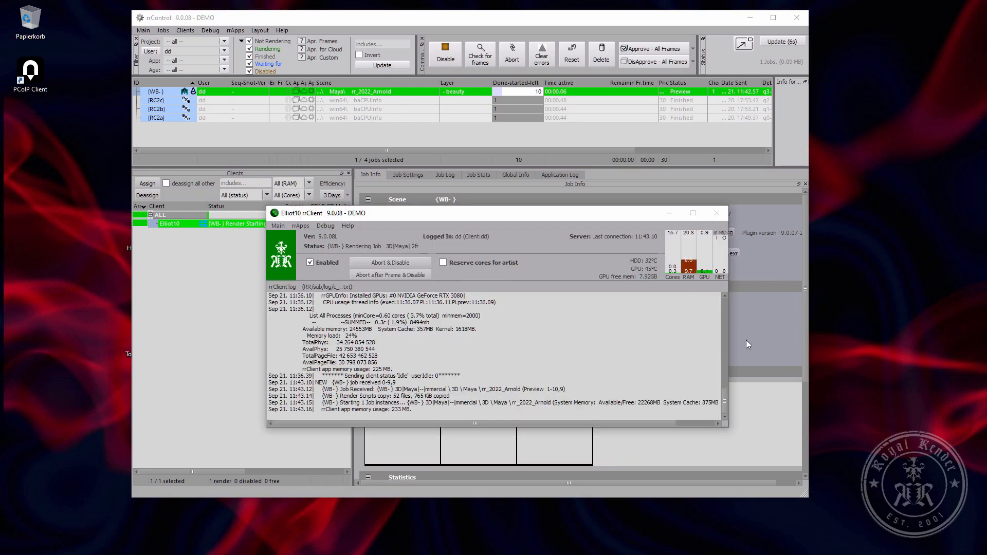
left_click_drag(496, 210, 675, 144)
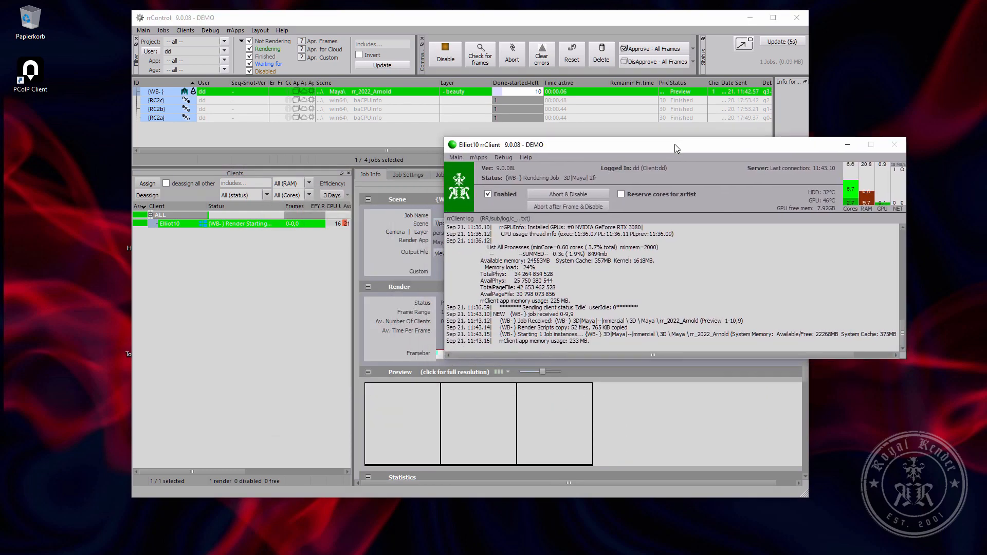
left_click_drag(787, 152, 739, 163)
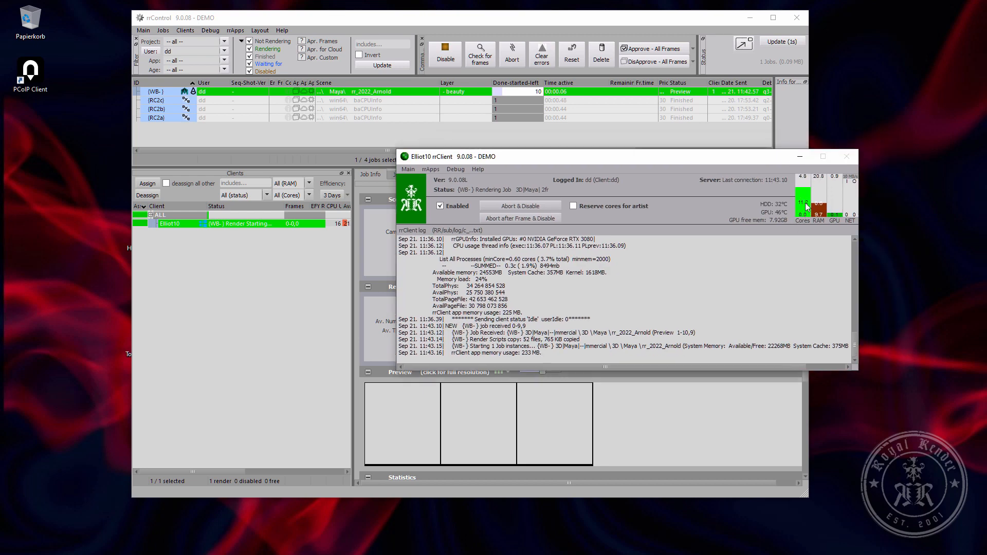
left_click(800, 157)
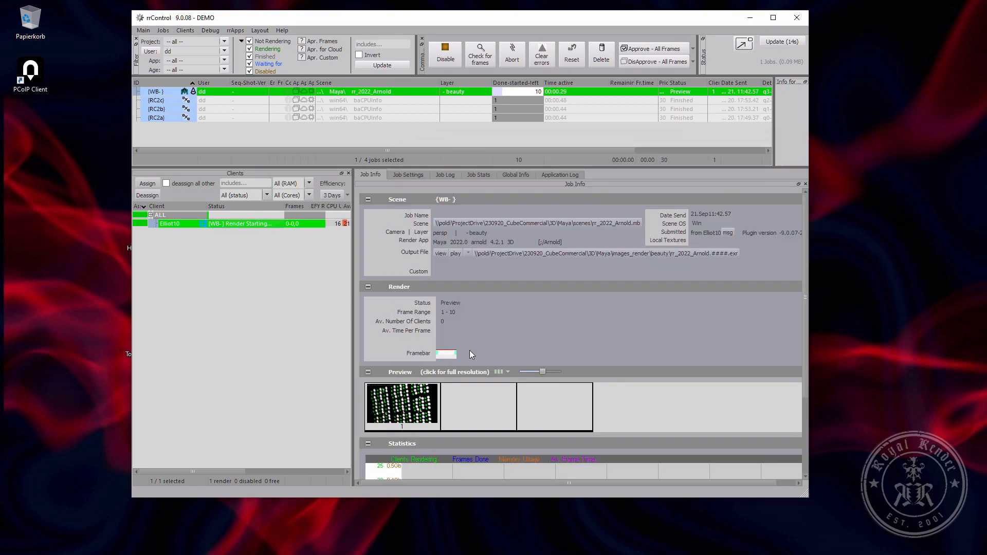
View the first frame's preview image of the rr_2022_Arnold job in full resolution and close the preview.
left_click(416, 412)
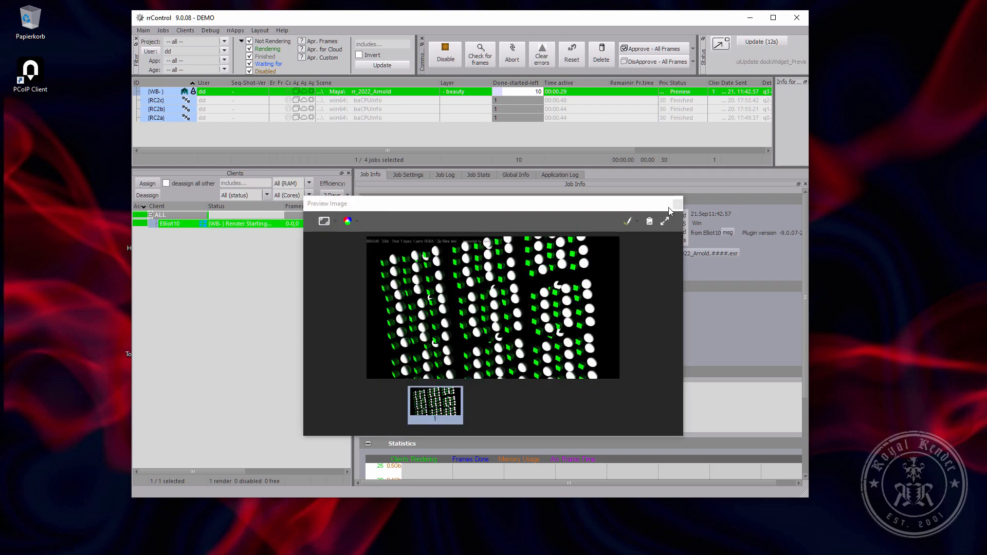
left_click(678, 204)
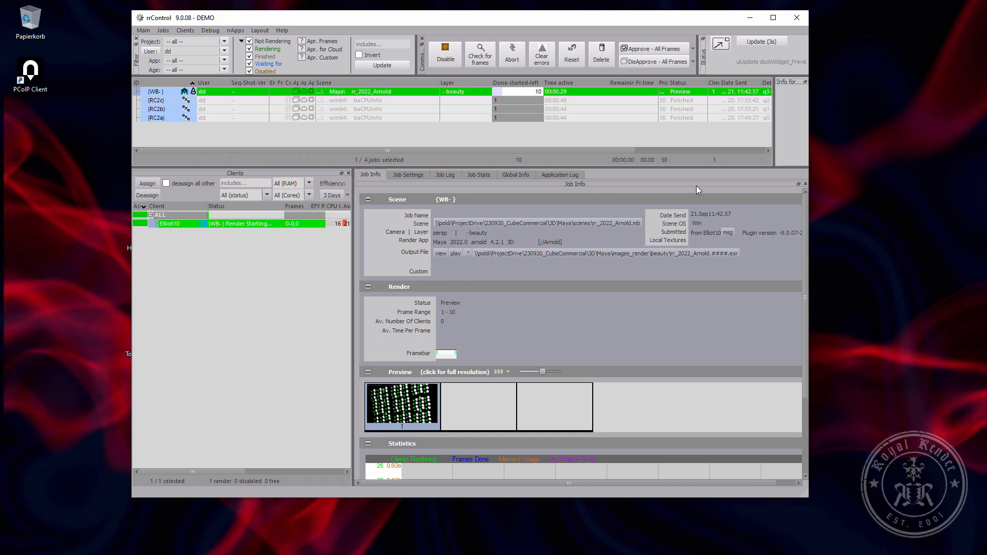
left_click_drag(595, 18, 583, 33)
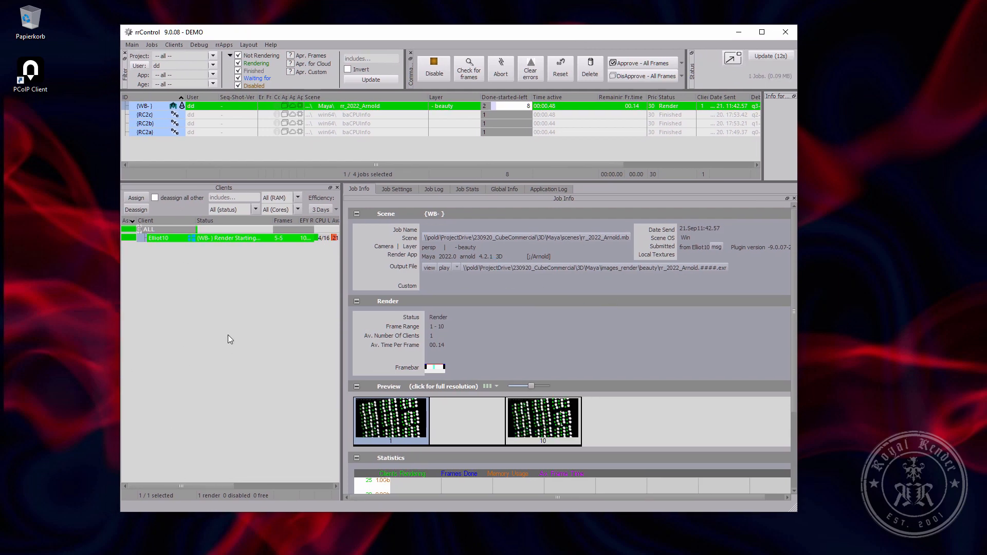
Move rrControl aside, switch to the file explorer and select the render_apps folder in the RoyalRender directory.
left_click_drag(670, 27, 783, 22)
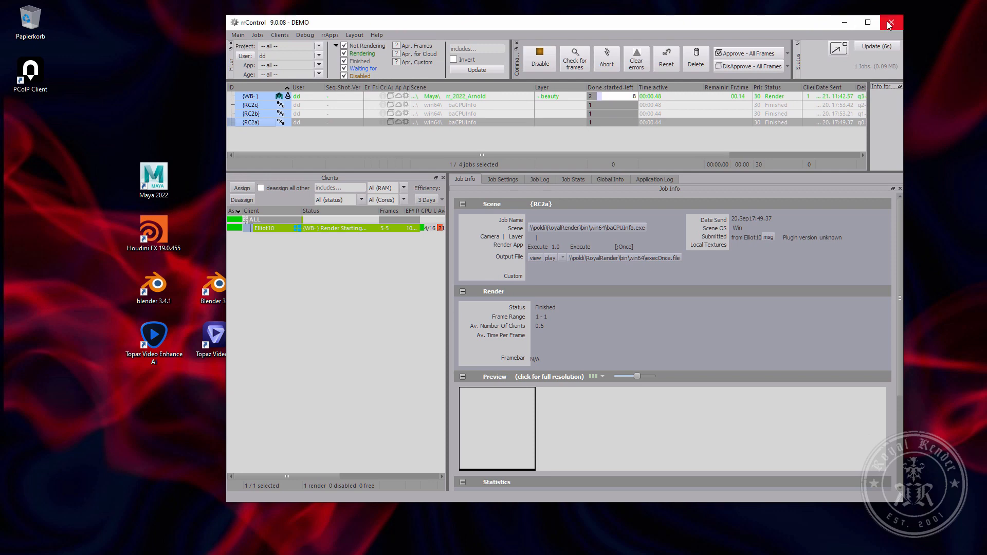
key("alt+Tab")
left_click(464, 182)
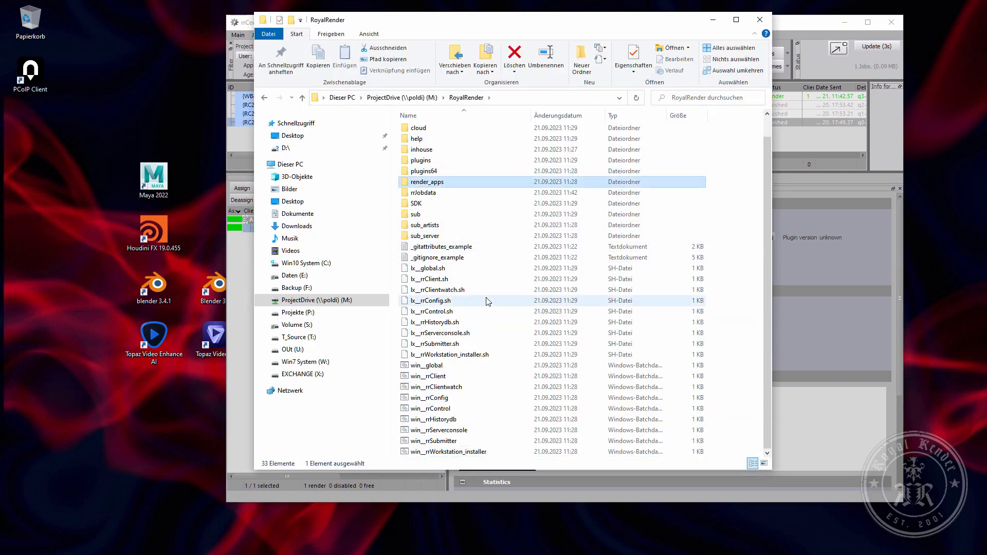
scroll(463, 258, "up", 1)
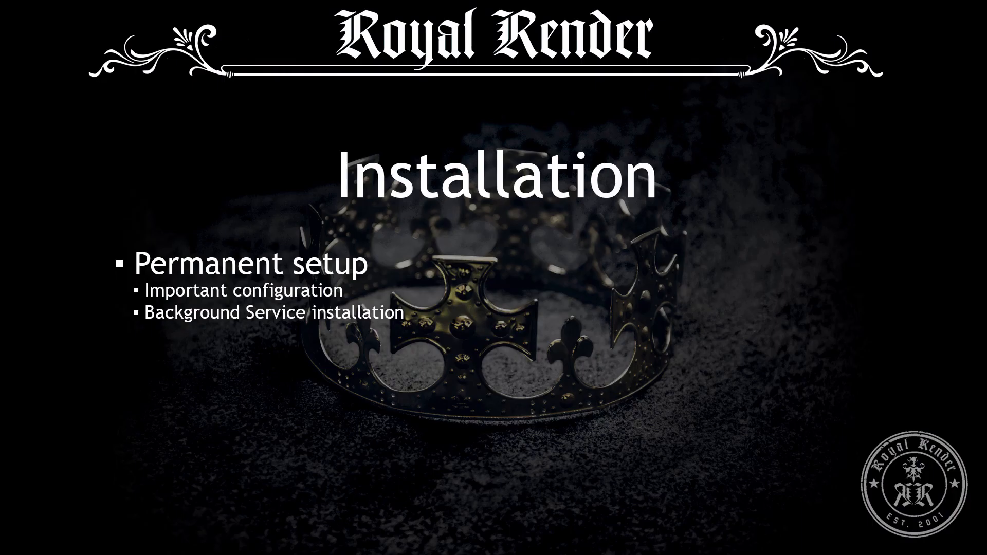